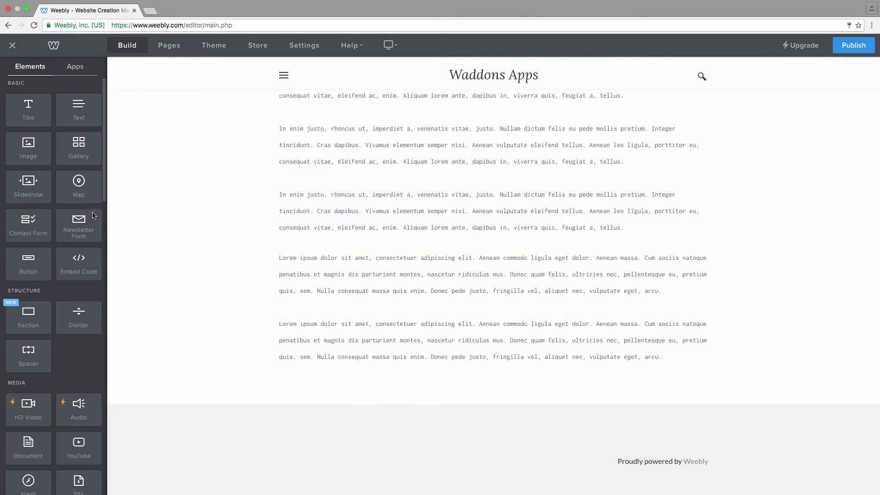
Step: Drag the UI Tabs tile from Third Party onto the page below the text
scroll(71, 214, down, 10)
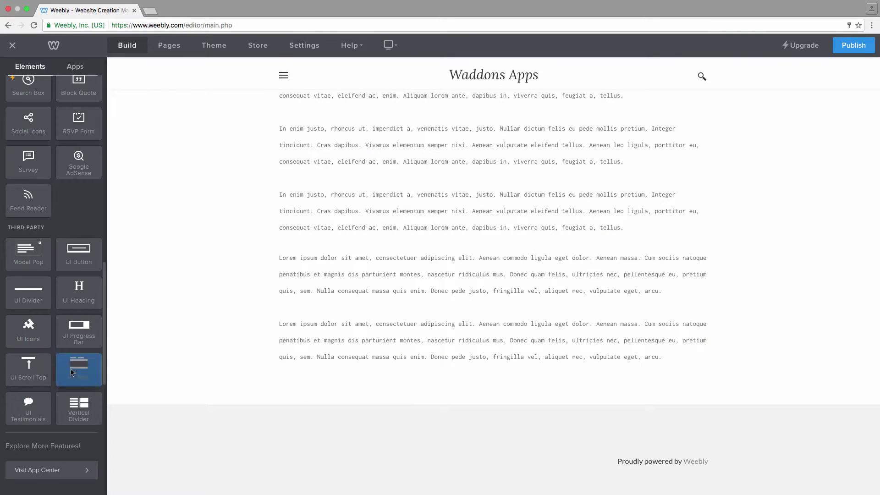
drag(71, 372, 333, 371)
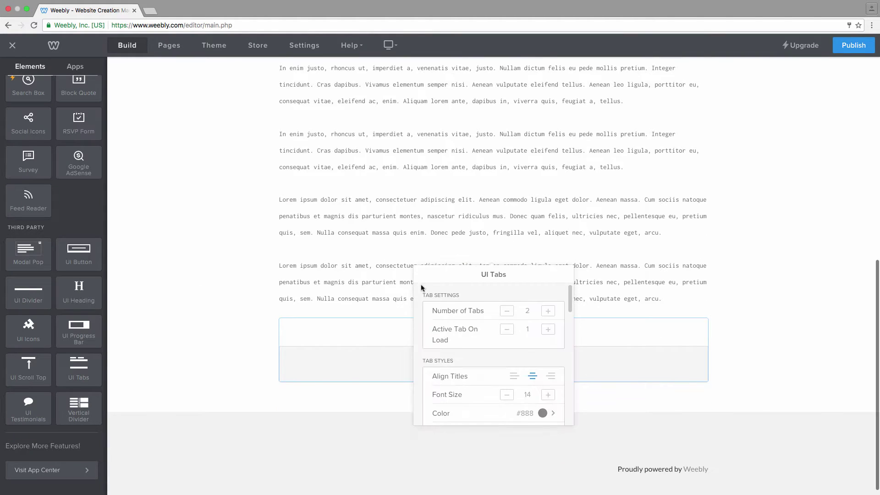
drag(459, 271, 680, 193)
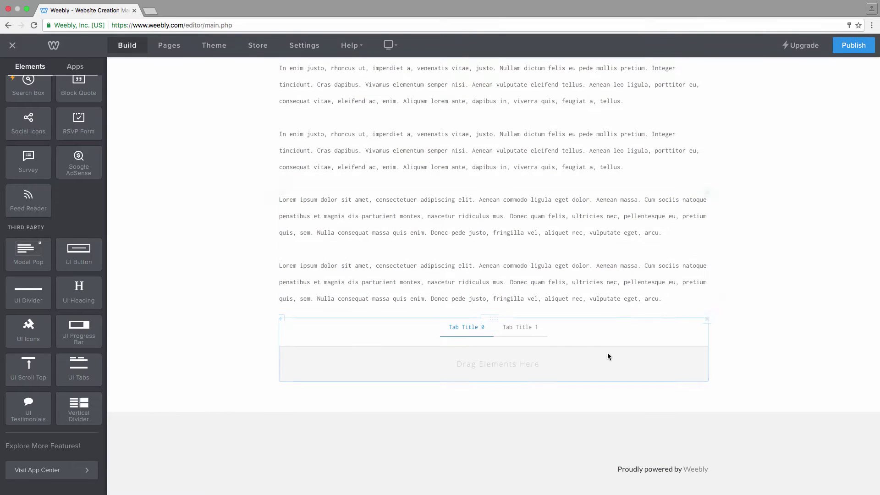
Step: Set the tabs element to 4 tabs with Active Tab On Load set to 3
click(527, 326)
drag(663, 304, 784, 243)
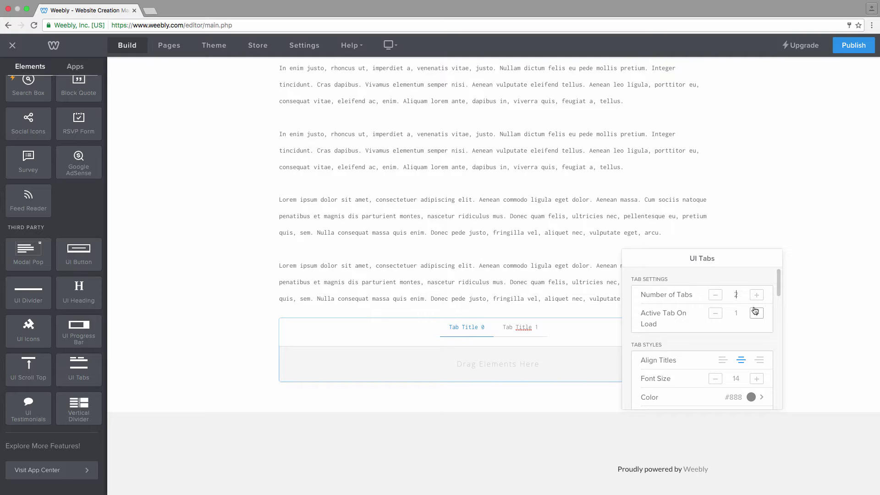
key(BackSpace)
text(4)
click(738, 331)
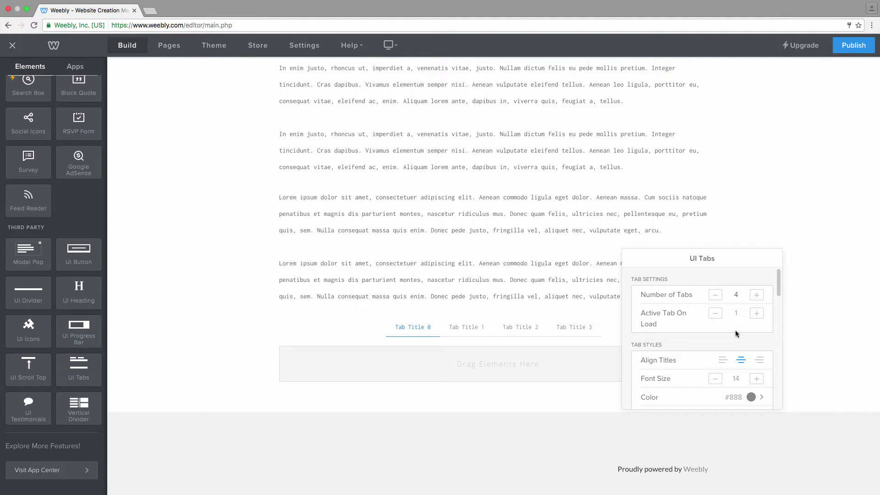
text(3)
mouse_move(688, 328)
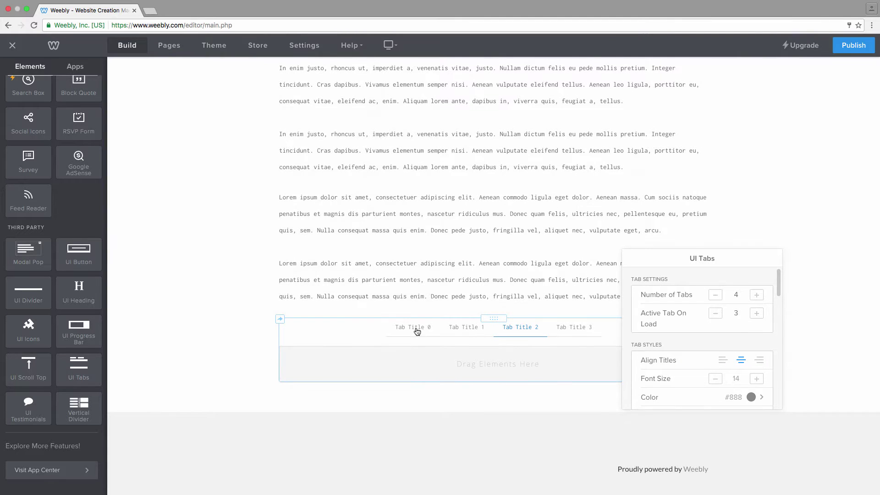
Step: Retitle the four tabs as Tab 1, TAb 2, Tab 3 and TAb 4
click(416, 331)
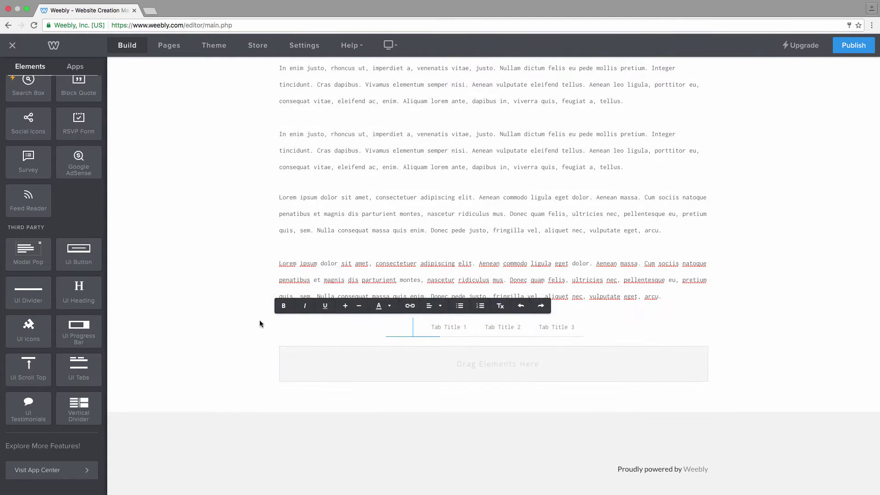
text(Tab 1)
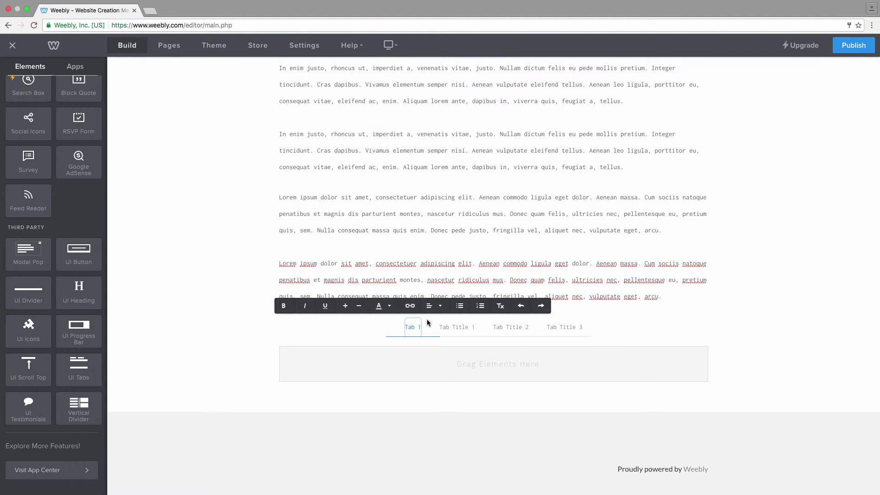
click(456, 328)
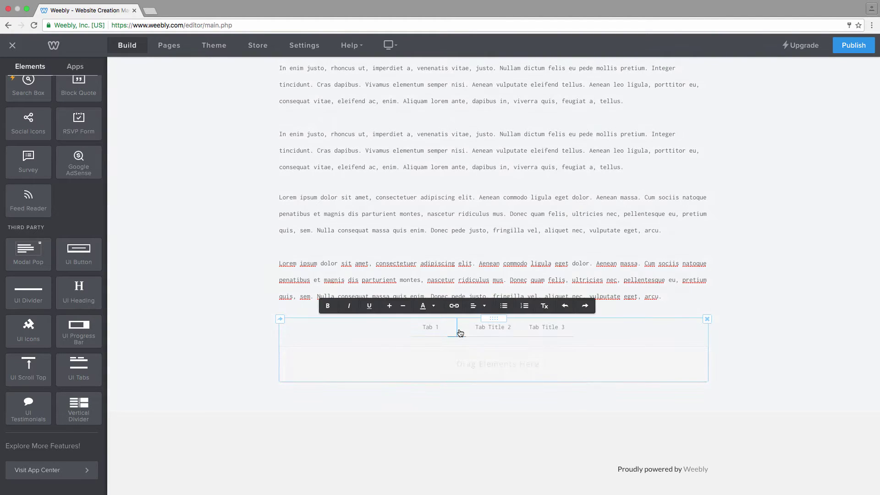
text(TAb 2)
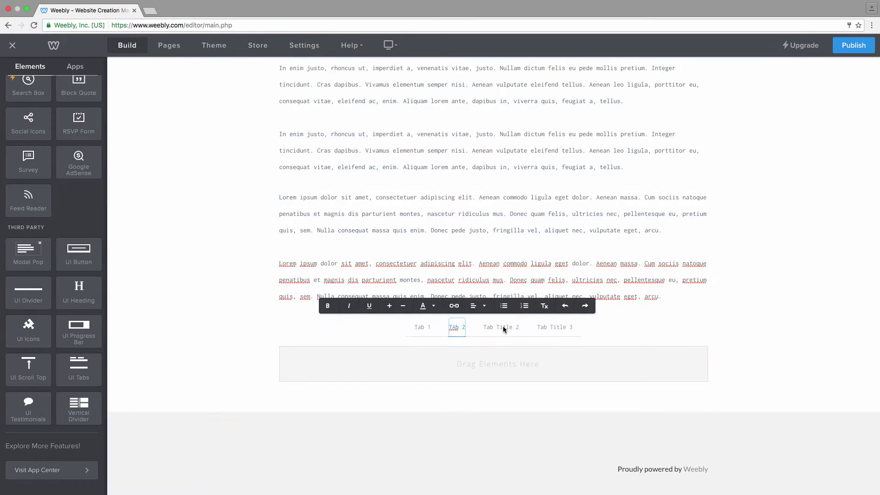
click(503, 328)
text(Tab 3)
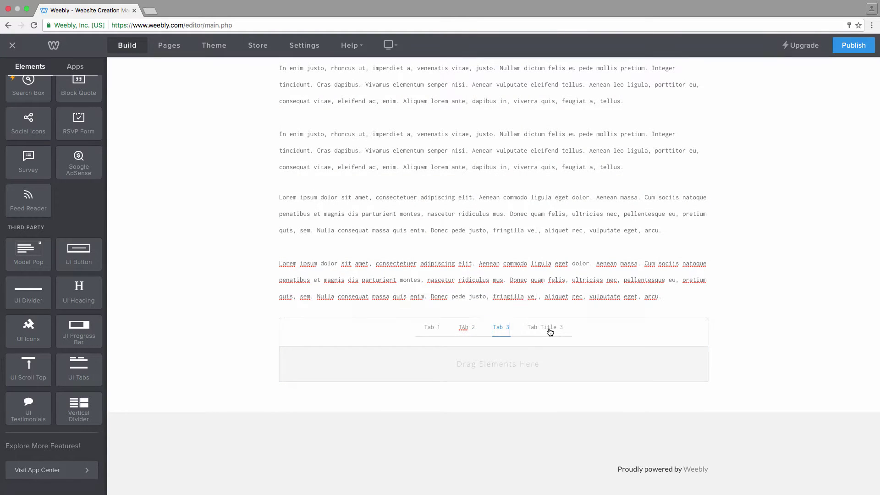
click(551, 331)
text(TAb 4)
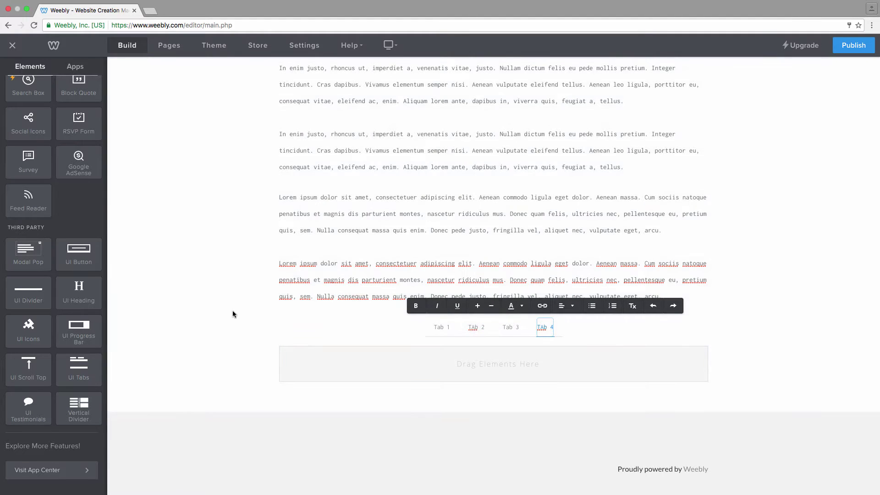
click(228, 308)
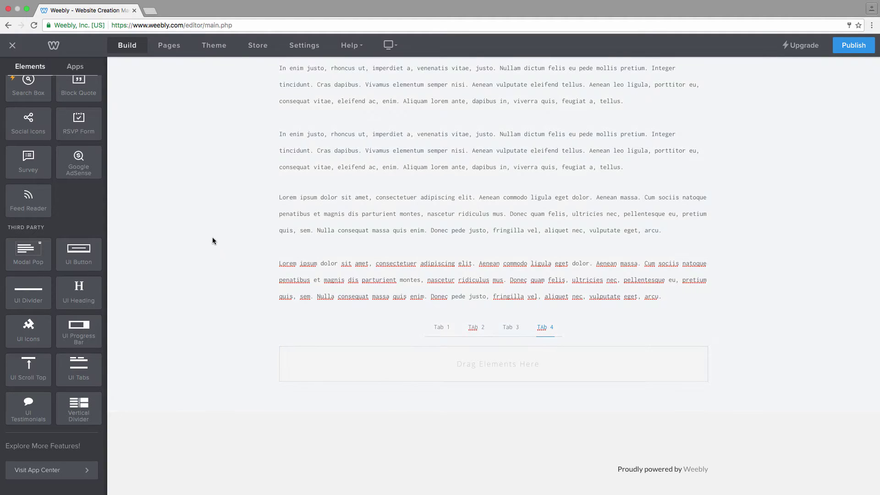
click(439, 326)
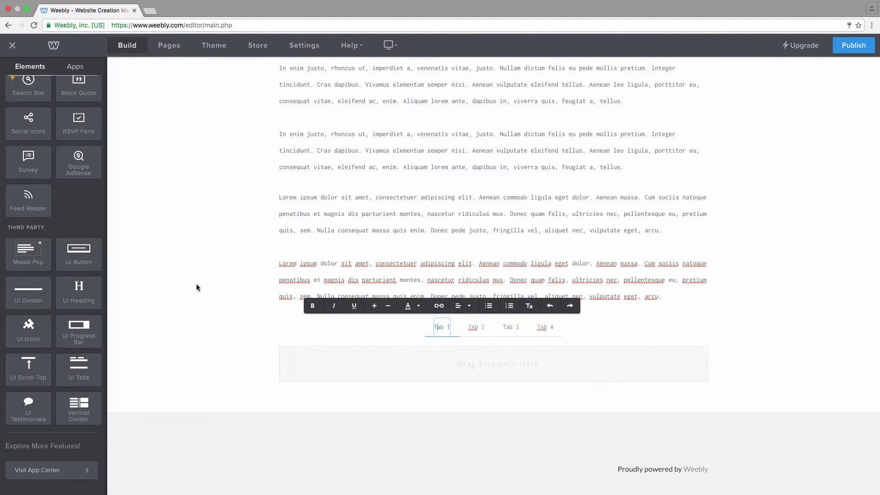
Step: Drop a Text block into Tab 1's content area and type 'Hello element'
scroll(46, 223, up, 10)
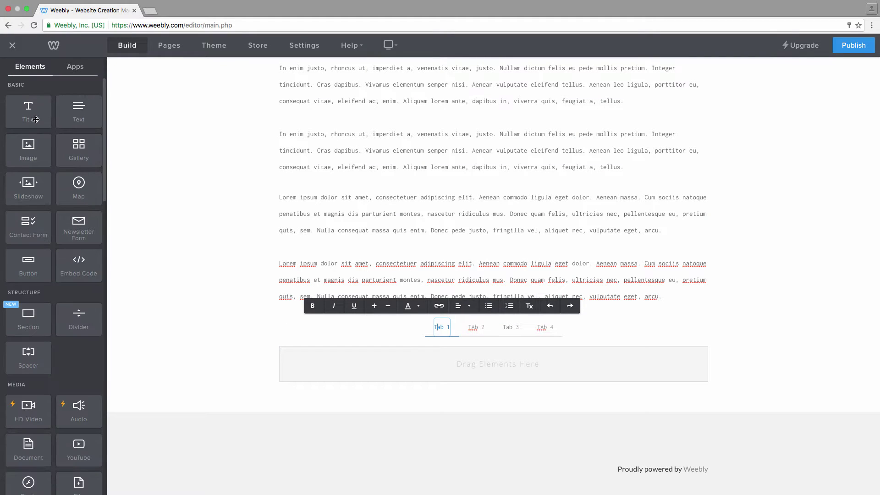
drag(65, 110, 467, 358)
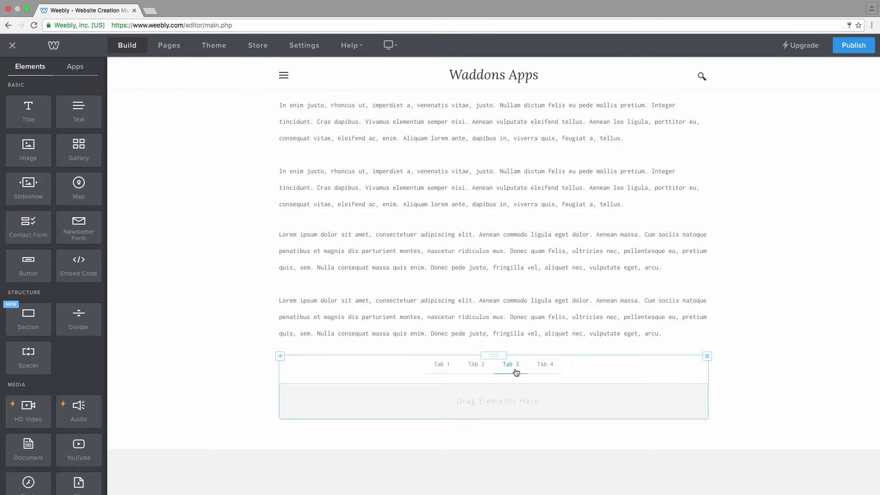
click(440, 366)
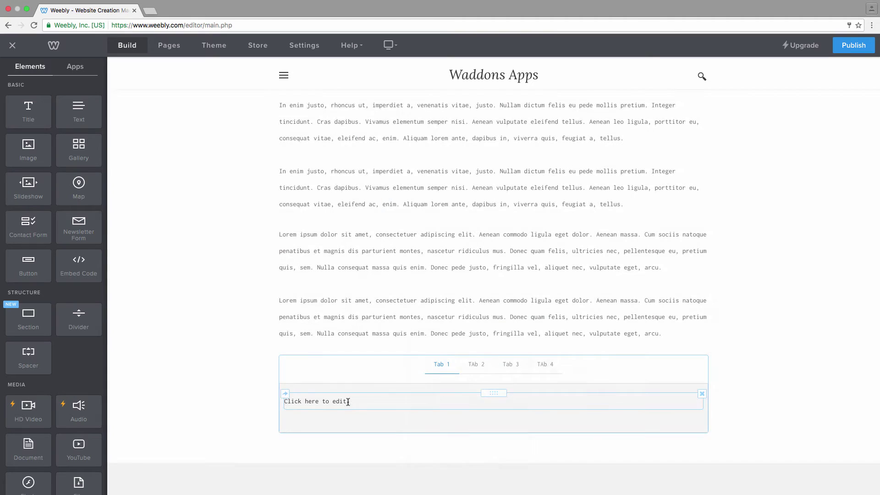
click(347, 401)
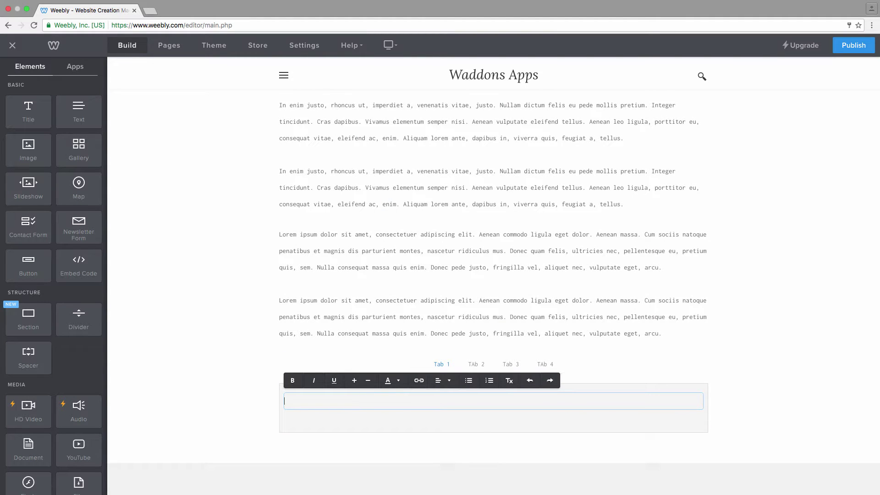
text(Hello element)
click(231, 410)
click(388, 379)
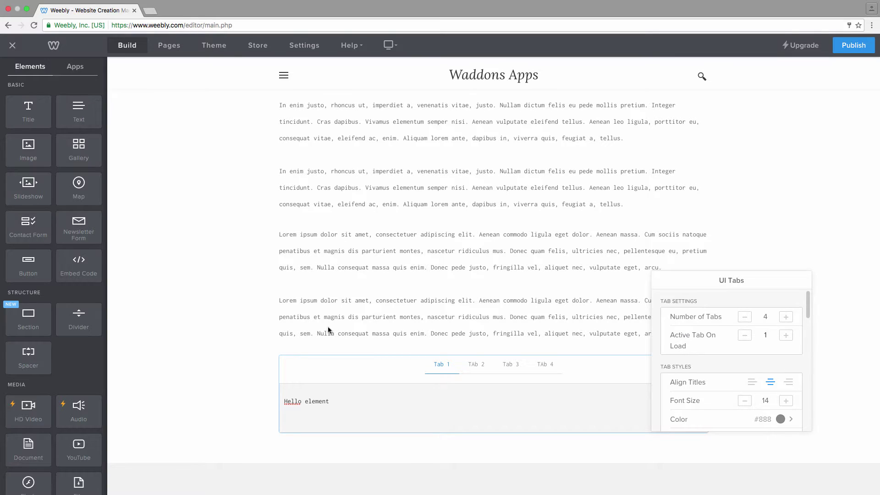
Step: Reopen the UI Tabs settings and align the tab titles to the left
click(205, 361)
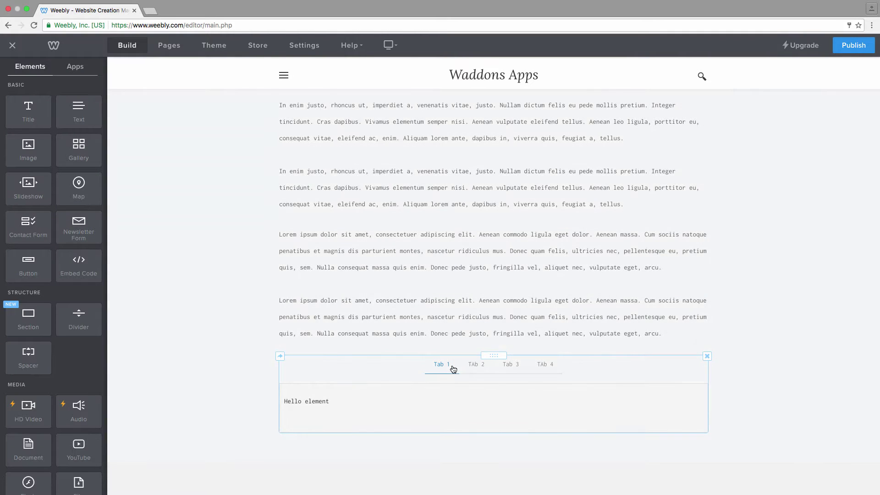
click(453, 368)
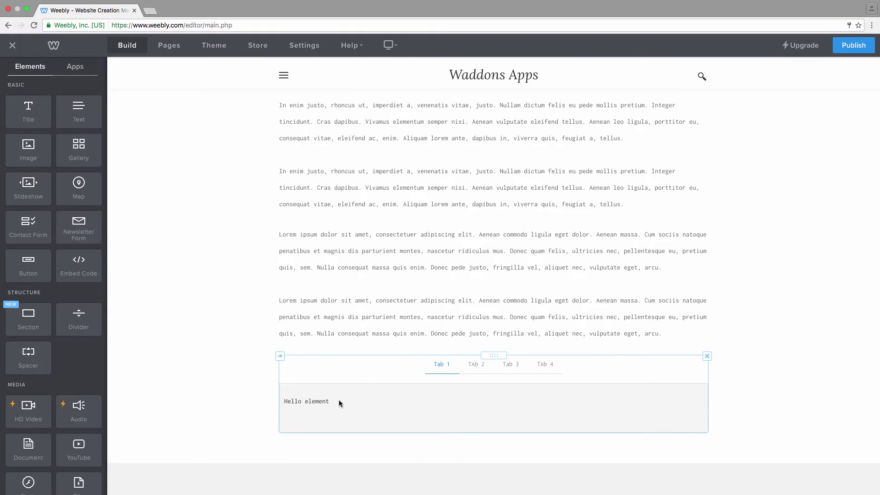
click(382, 389)
scroll(510, 398, down, 2)
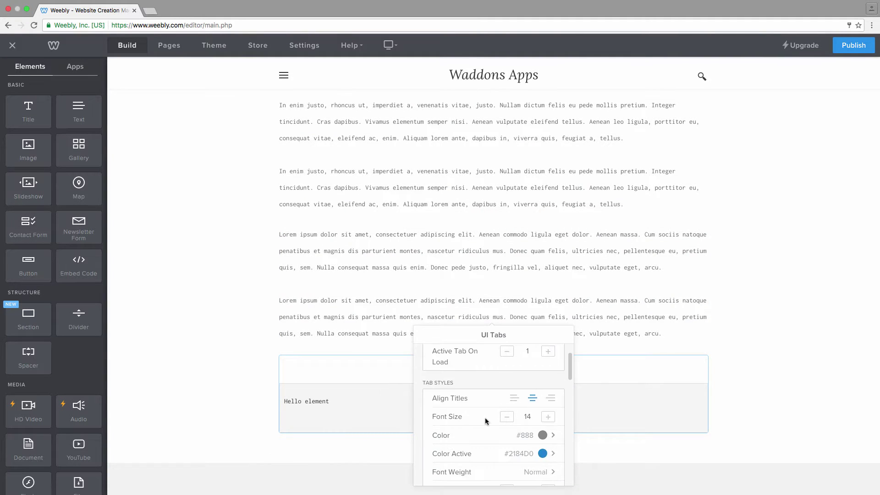
drag(487, 335, 632, 216)
click(661, 279)
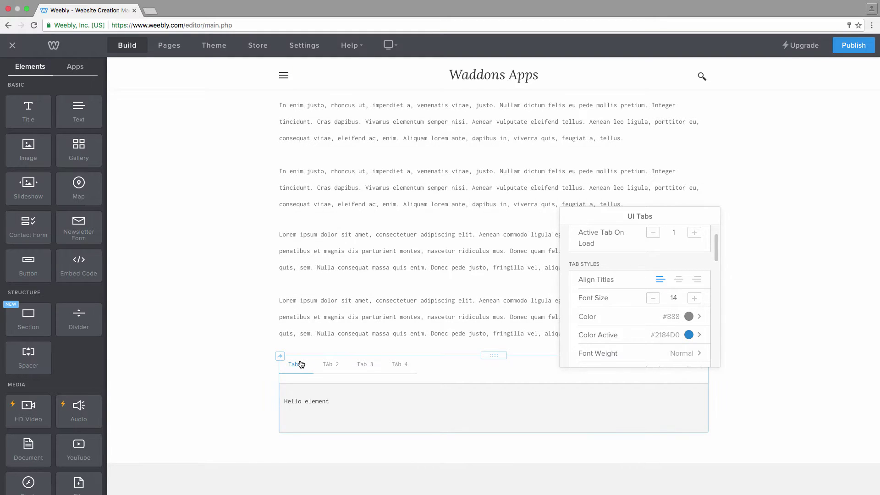
Step: Scroll Tab Styles down to Height, Horizontal Spacing and Border Color
mouse_move(589, 337)
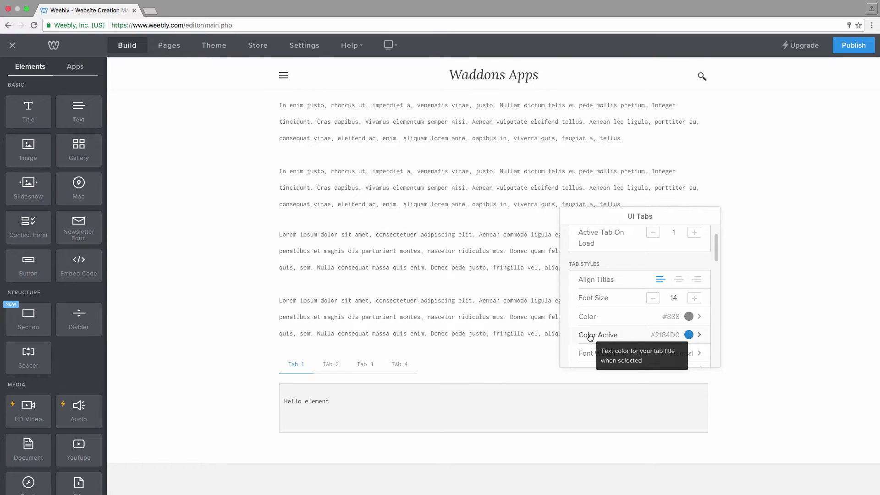
scroll(573, 323, down, 2)
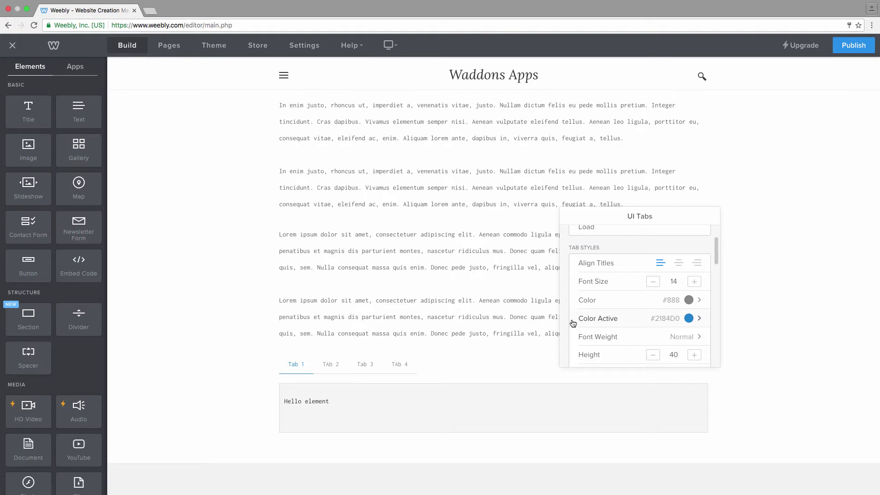
scroll(578, 319, down, 3)
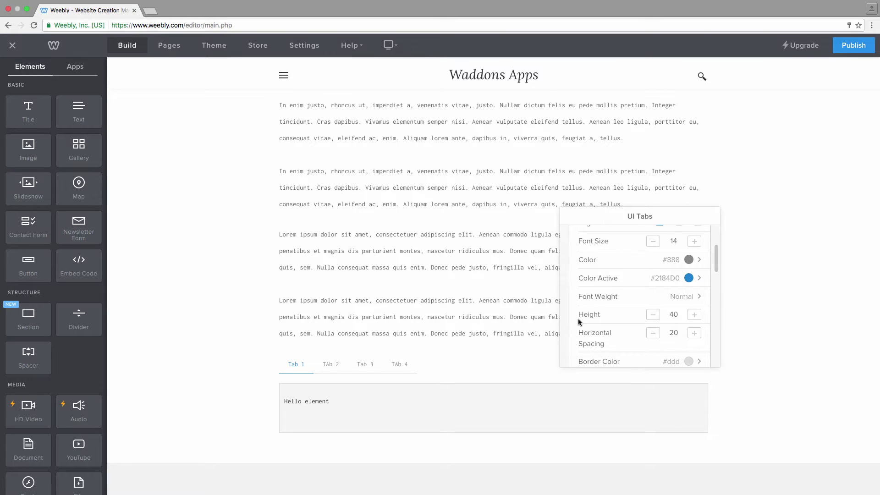
scroll(579, 321, down, 1)
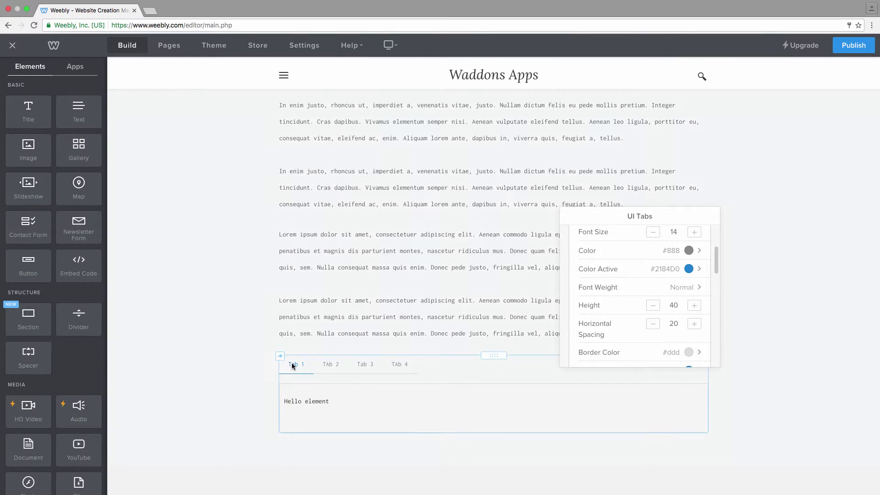
Step: Change Horizontal Spacing to 50, then preview by switching between TAb 2 and Tab 1
click(292, 365)
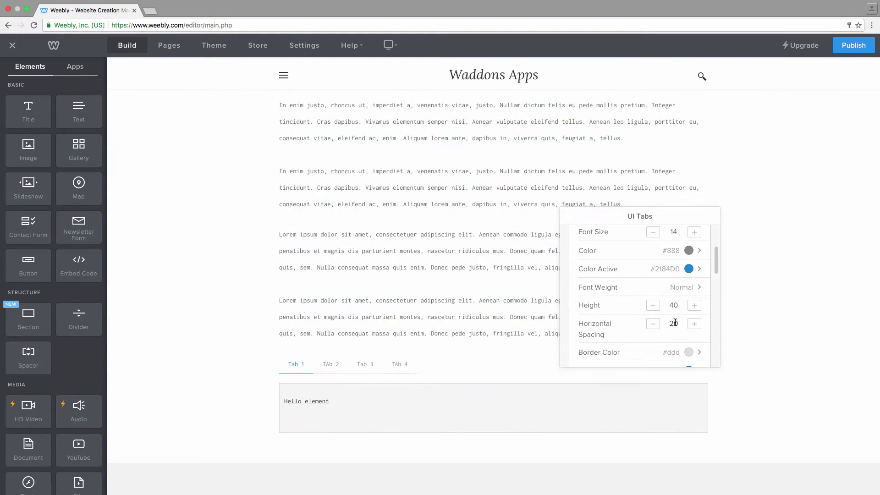
key(BackSpace)
text(5)
click(567, 335)
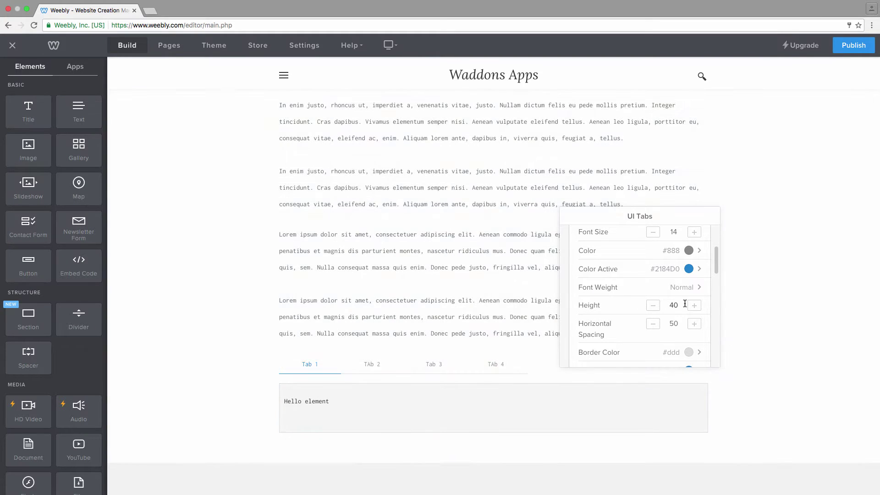
scroll(658, 315, down, 3)
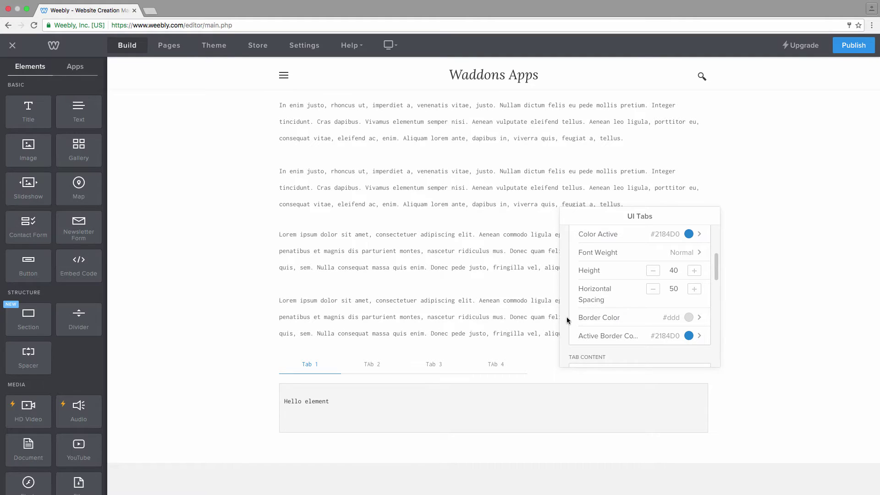
scroll(568, 319, down, 1)
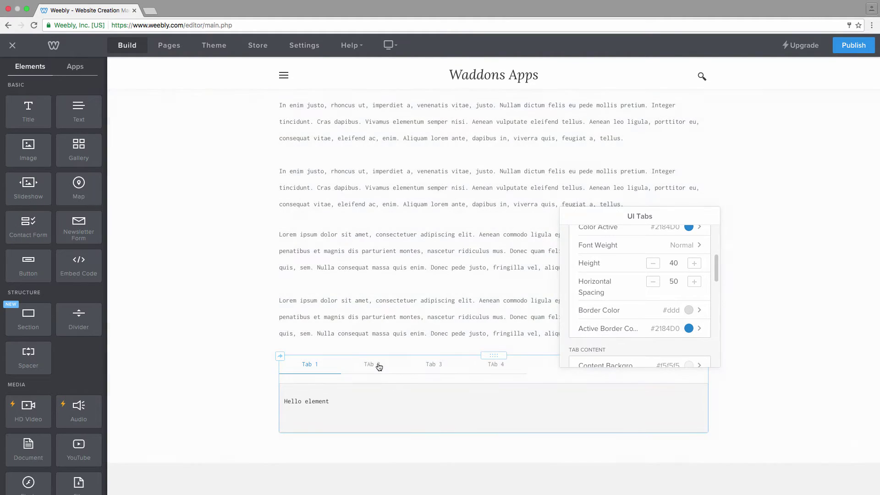
click(376, 364)
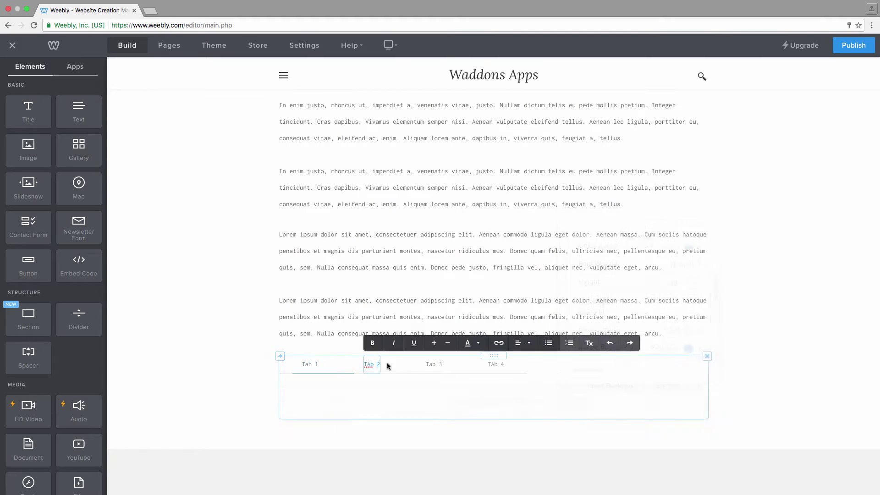
click(313, 364)
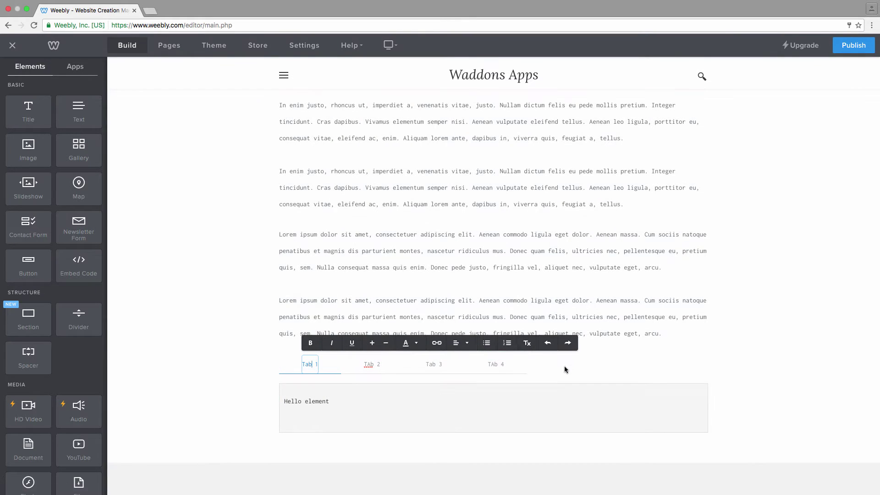
click(565, 367)
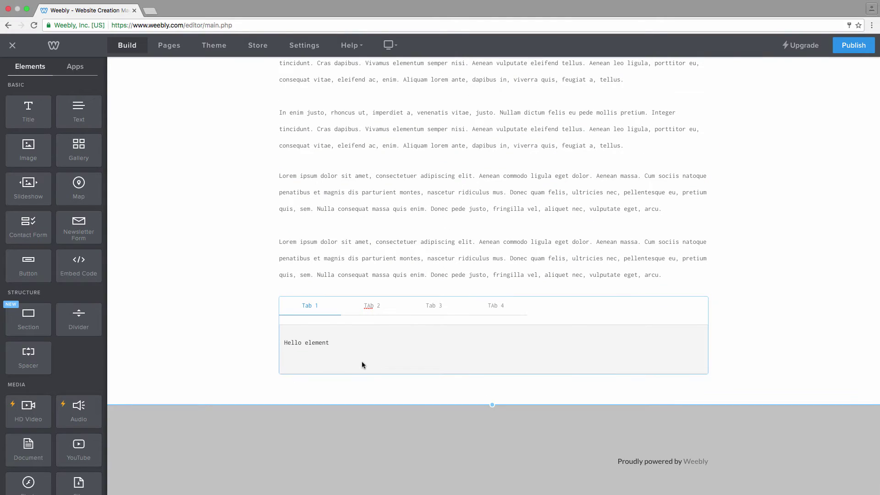
Step: Reopen UI Tabs settings at Tab Content and move the panel off to the right
click(362, 361)
scroll(495, 367, down, 3)
scroll(515, 382, up, 2)
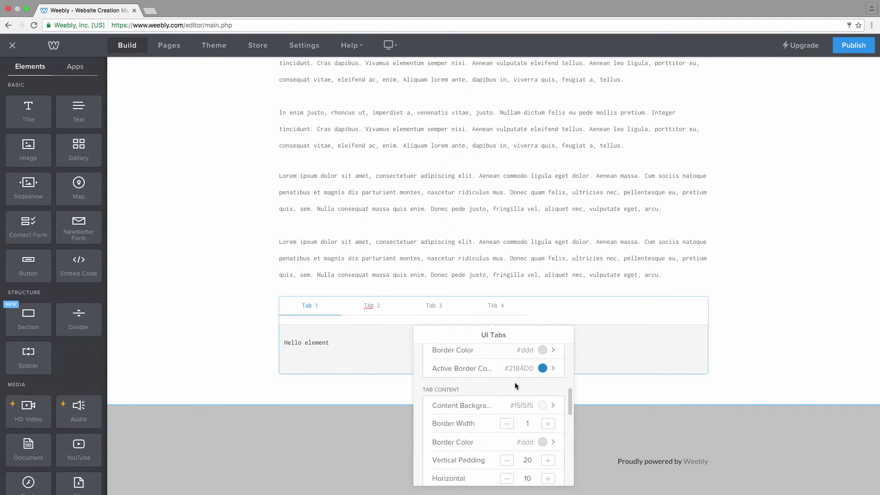
scroll(515, 382, down, 1)
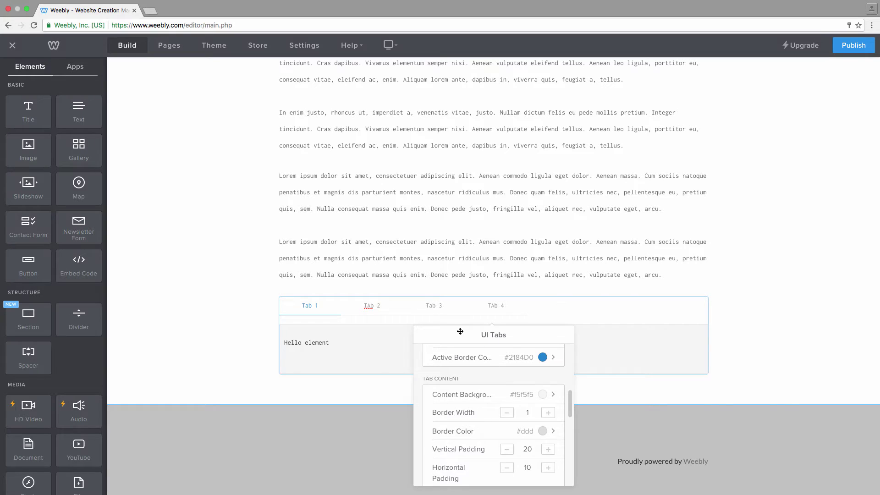
drag(456, 334, 682, 218)
click(323, 344)
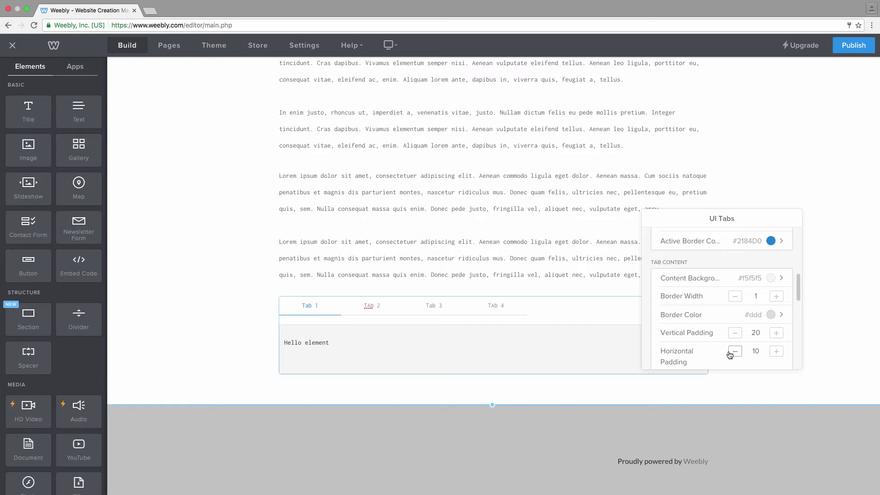
Step: Set the tab content's horizontal and vertical padding to 50
click(753, 351)
key(BackSpace)
text(5)
click(549, 440)
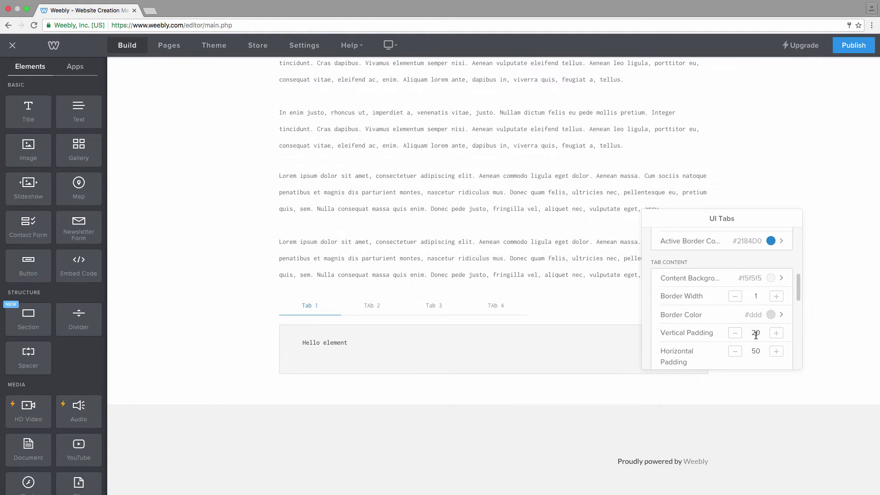
click(754, 333)
key(BackSpace)
text(5)
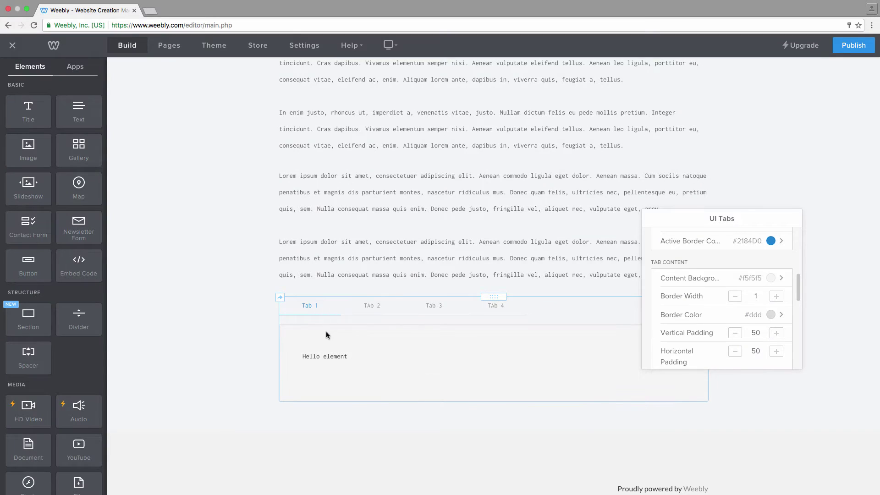
Step: Try a top margin of 50, then restore it to 10
scroll(707, 317, down, 3)
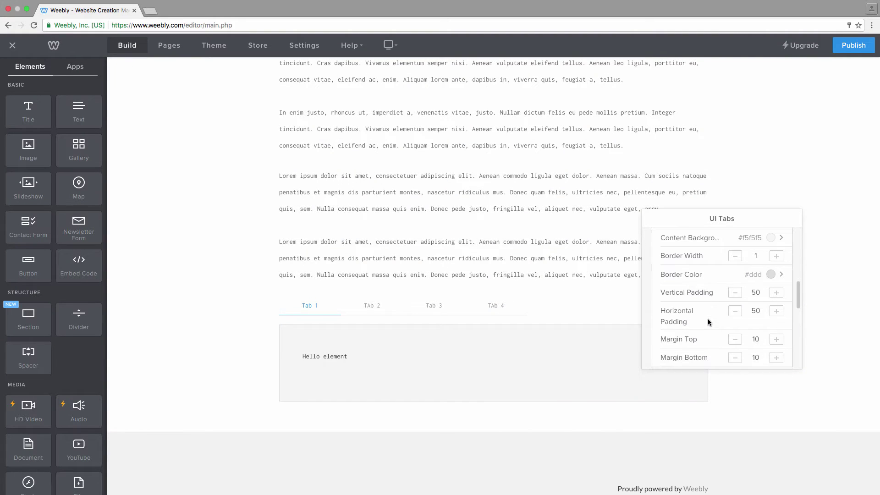
scroll(696, 332, down, 1)
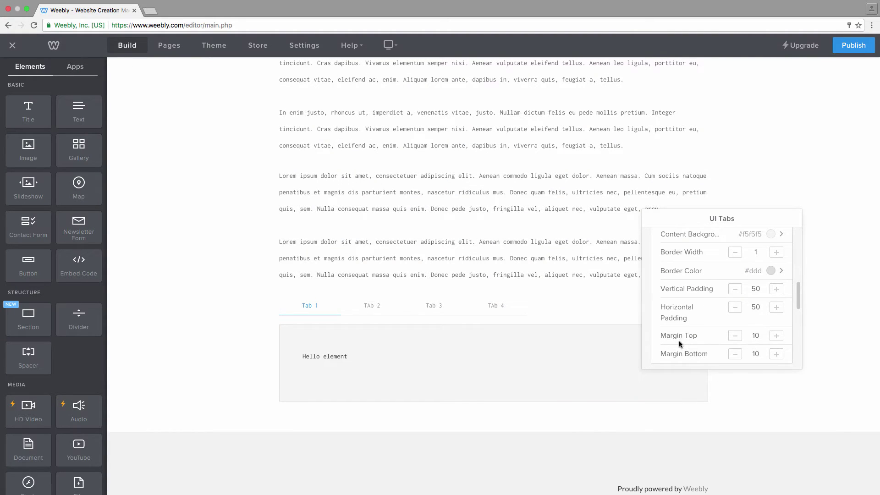
click(754, 335)
key(BackSpace)
text(5)
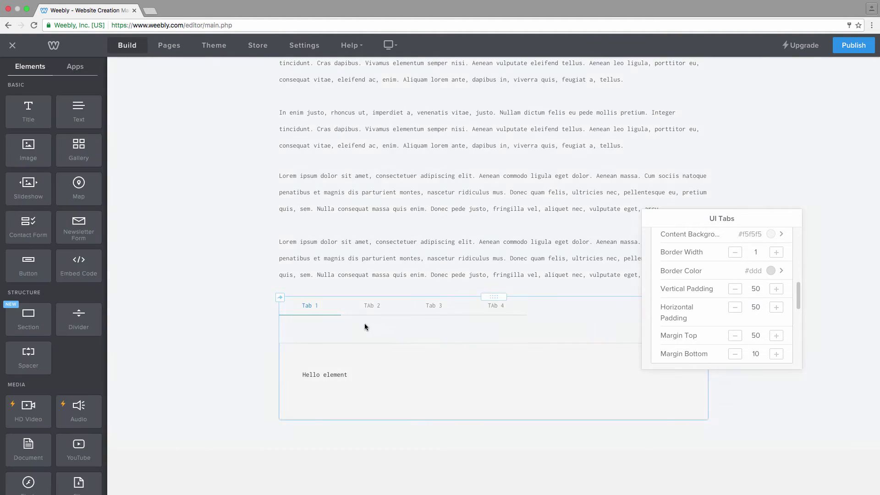
scroll(670, 321, down, 1)
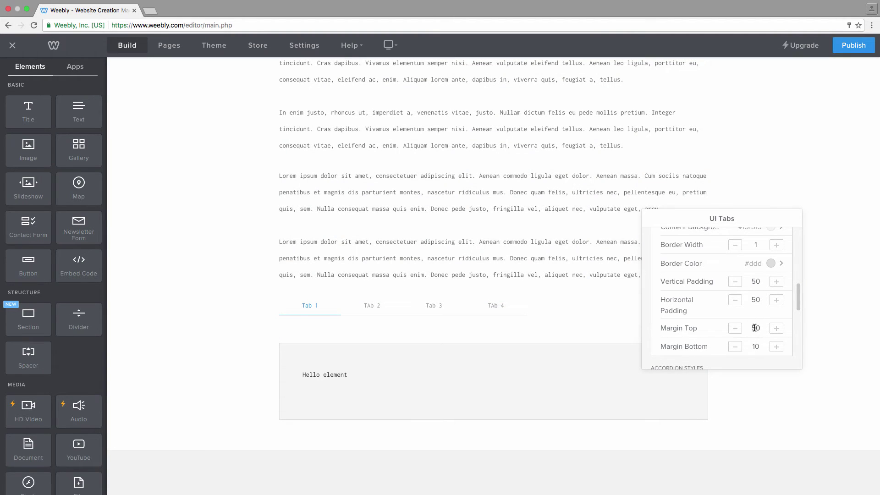
click(753, 327)
key(BackSpace)
text(1)
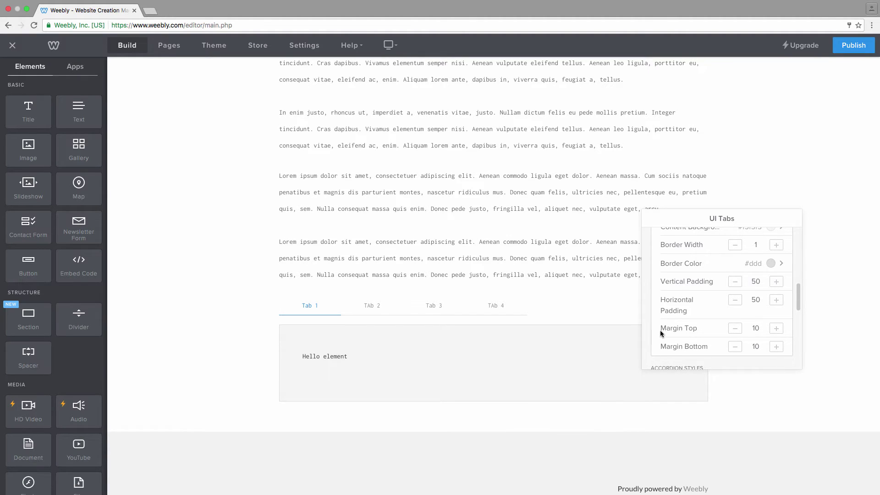
Step: Scroll the UI Tabs panel down to the Switch To Accordion field in Accordion Styles
scroll(650, 317, down, 3)
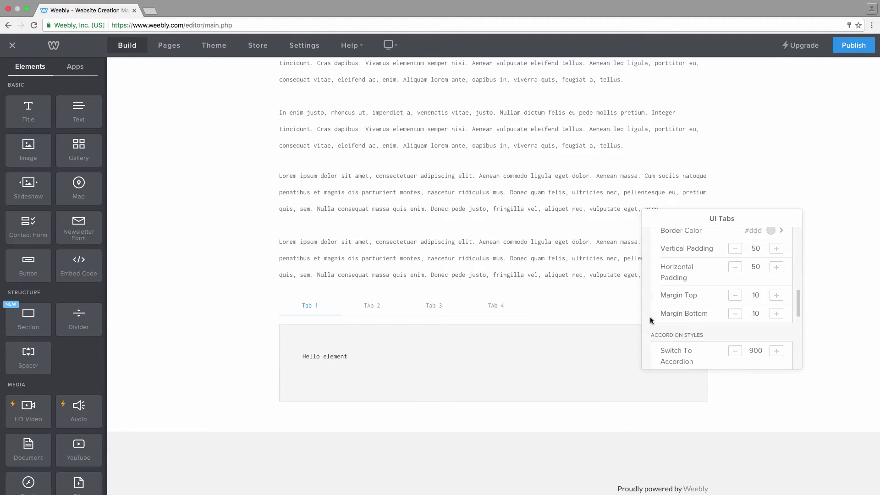
scroll(650, 318, down, 3)
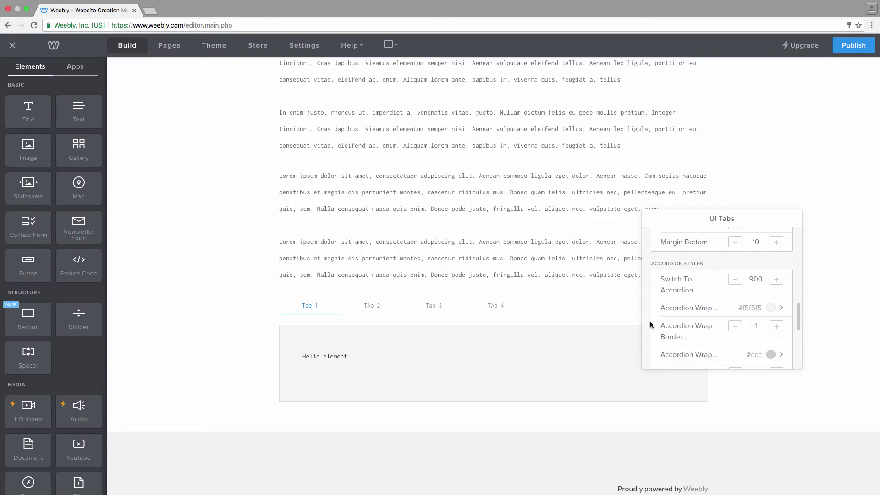
scroll(649, 324, down, 1)
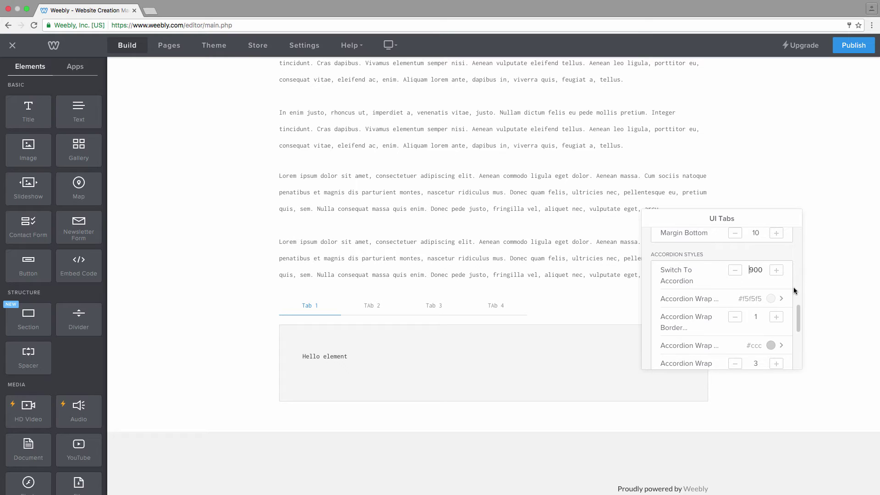
Step: Try a 1900 accordion switch width, then change it to 300
text(1)
click(744, 255)
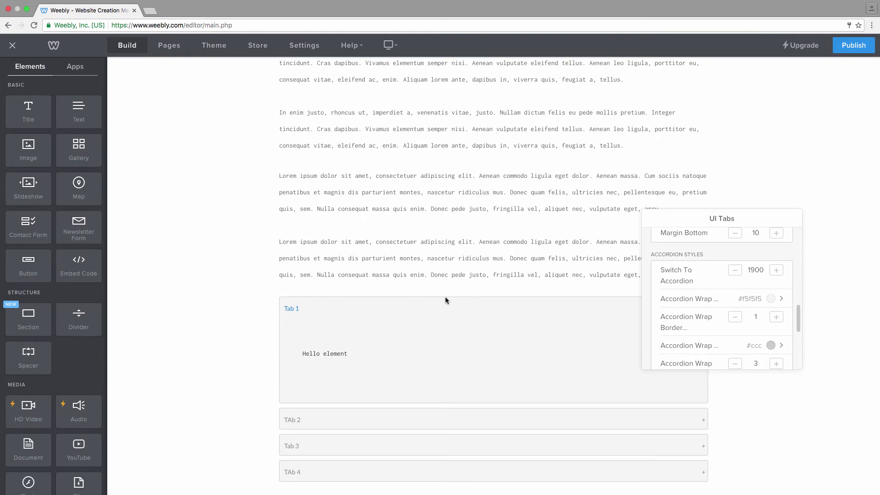
click(442, 297)
drag(212, 329, 728, 164)
scroll(729, 257, down, 1)
scroll(729, 257, up, 1)
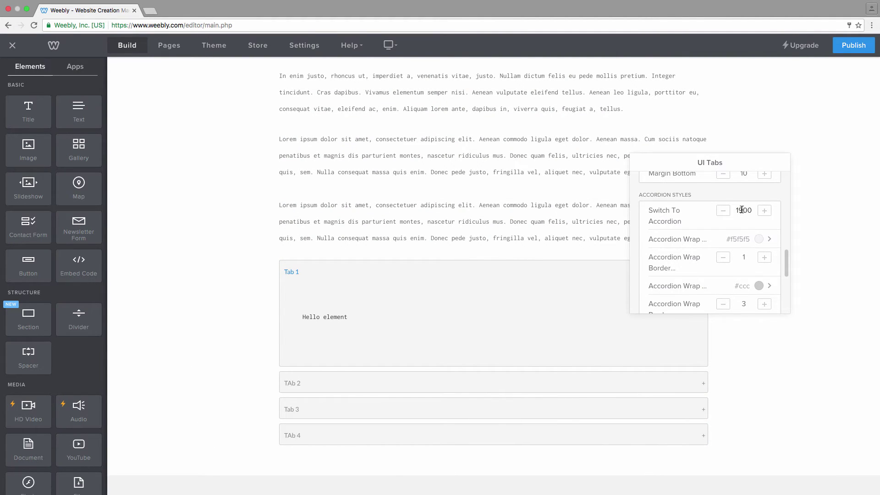
drag(741, 209, 732, 211)
text(3)
key(Return)
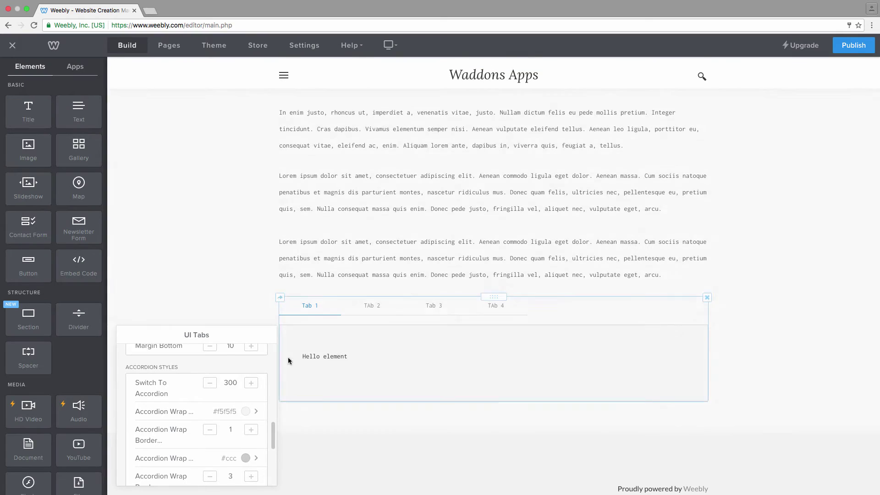
Step: Set Switch To Accordion back to 1900 and commit it
drag(222, 330, 757, 180)
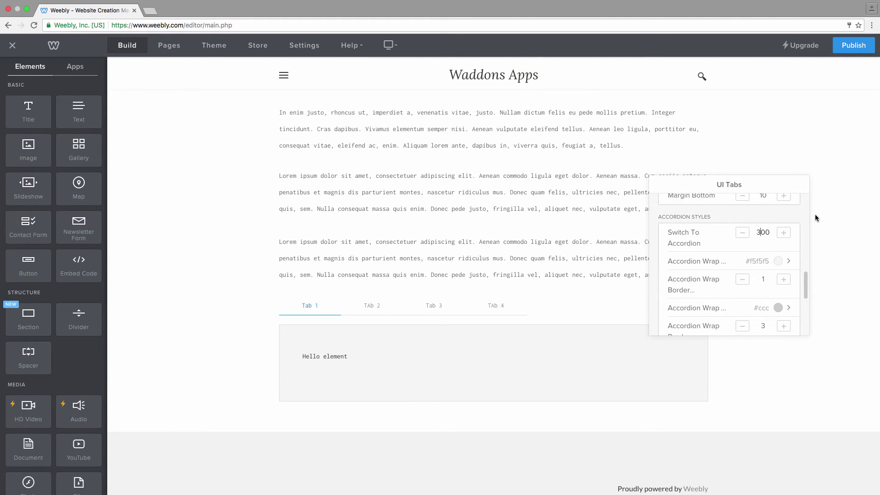
key(BackSpace)
text(19)
click(656, 256)
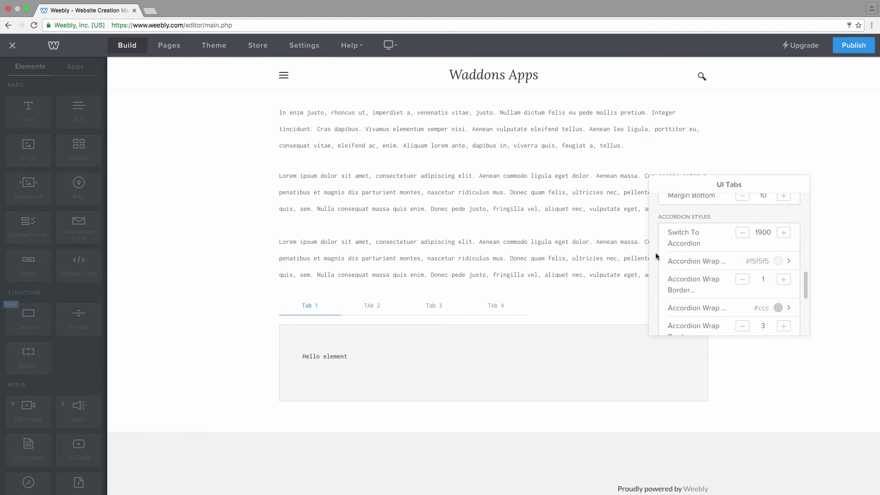
Step: Change the Accordion Wrap Background colour from #f5f5f5 to transparent
scroll(742, 257, down, 1)
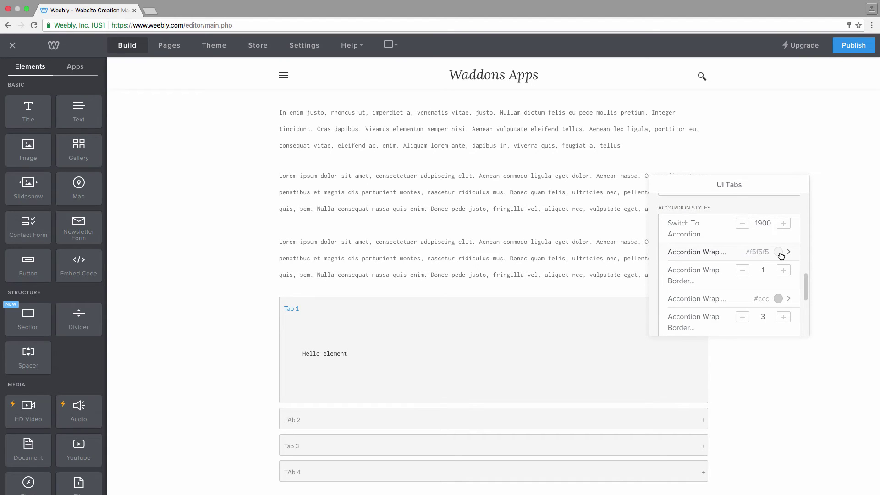
click(780, 256)
drag(700, 310, 656, 312)
text(trans)
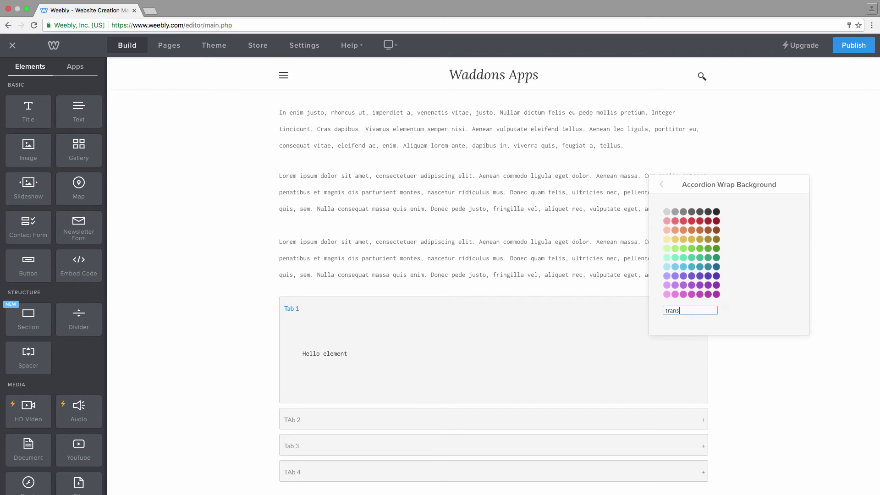
text(parent)
click(661, 184)
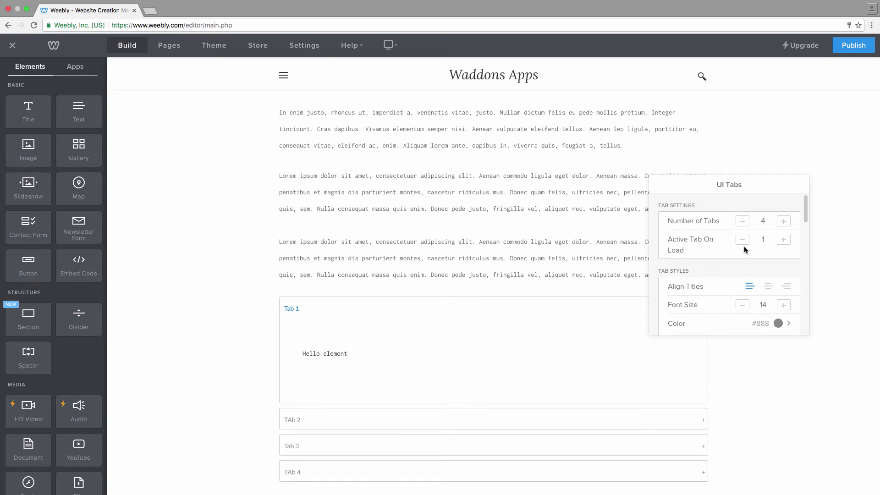
scroll(758, 263, down, 8)
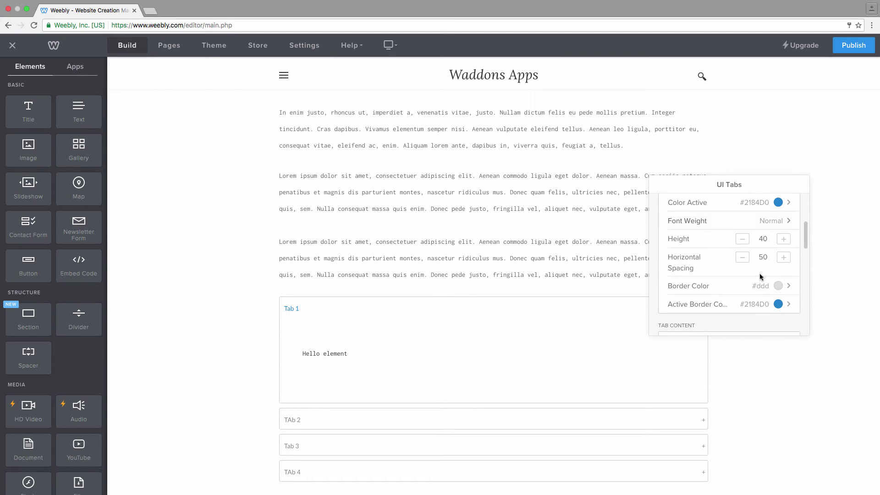
scroll(759, 273, down, 2)
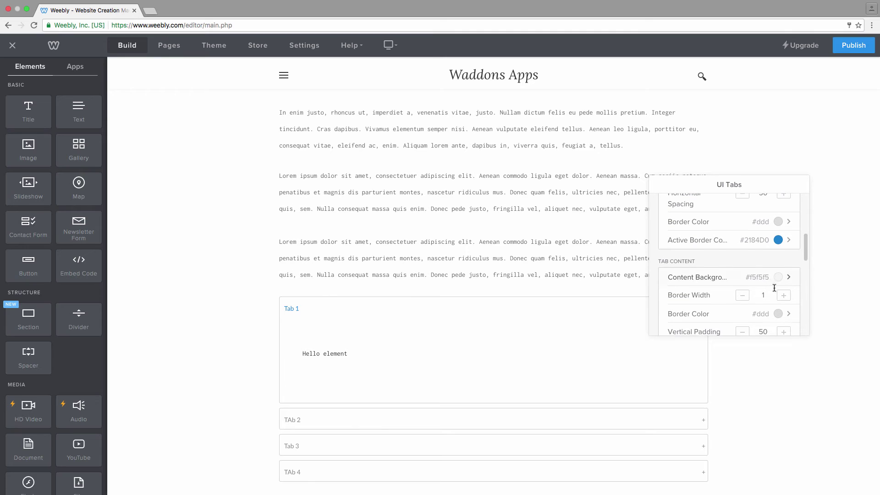
scroll(779, 289, down, 2)
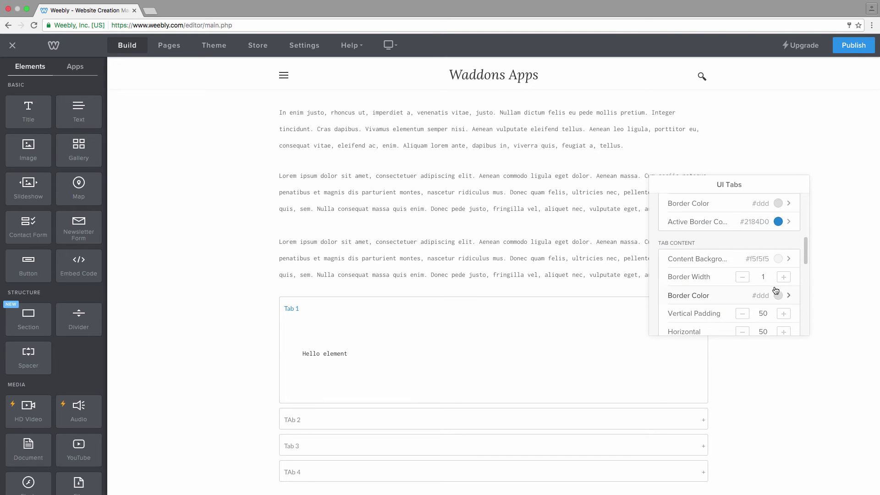
scroll(770, 293, down, 2)
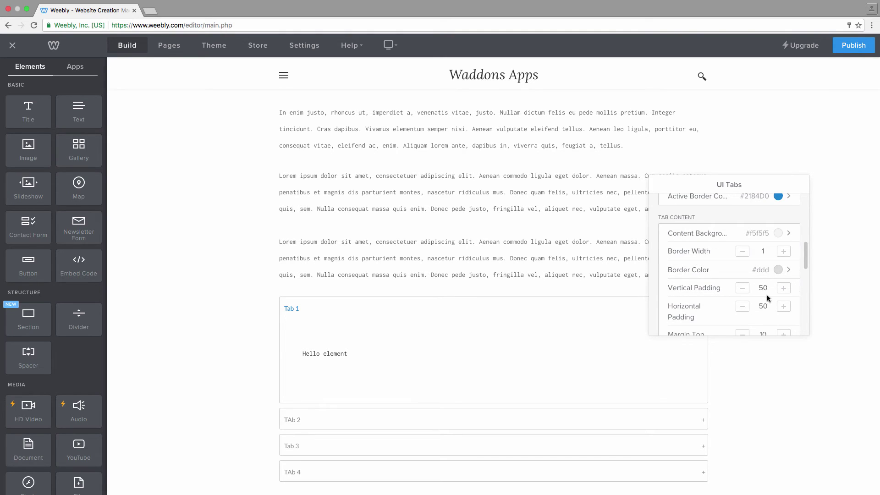
scroll(768, 297, down, 10)
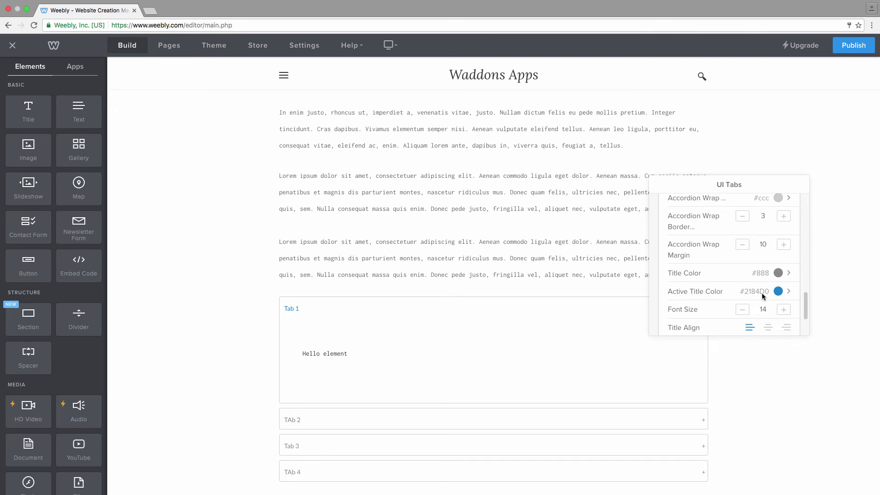
scroll(763, 293, up, 6)
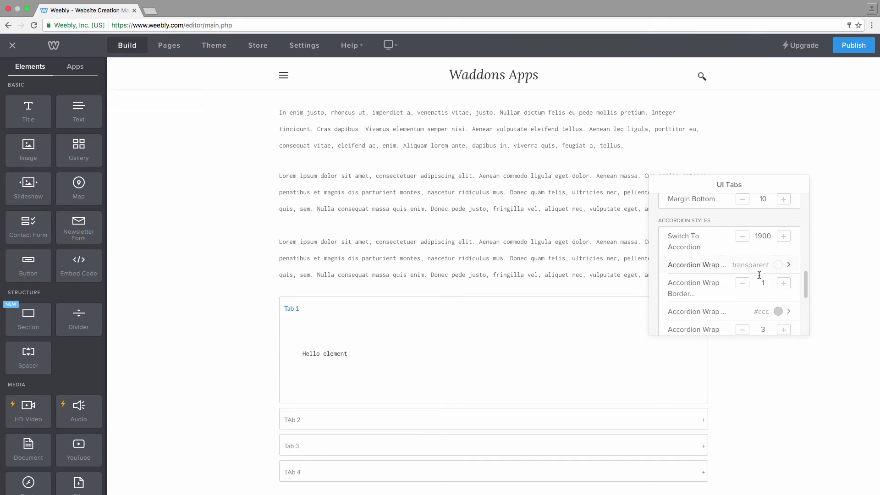
scroll(758, 276, down, 1)
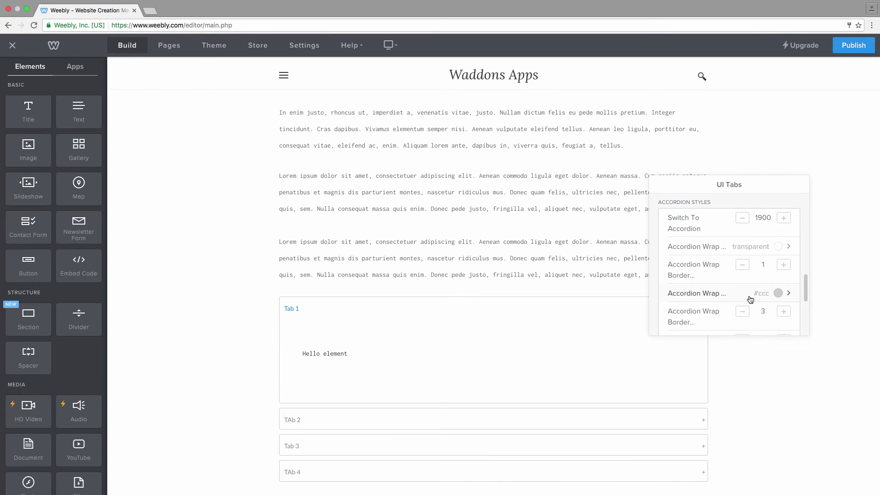
scroll(750, 299, down, 1)
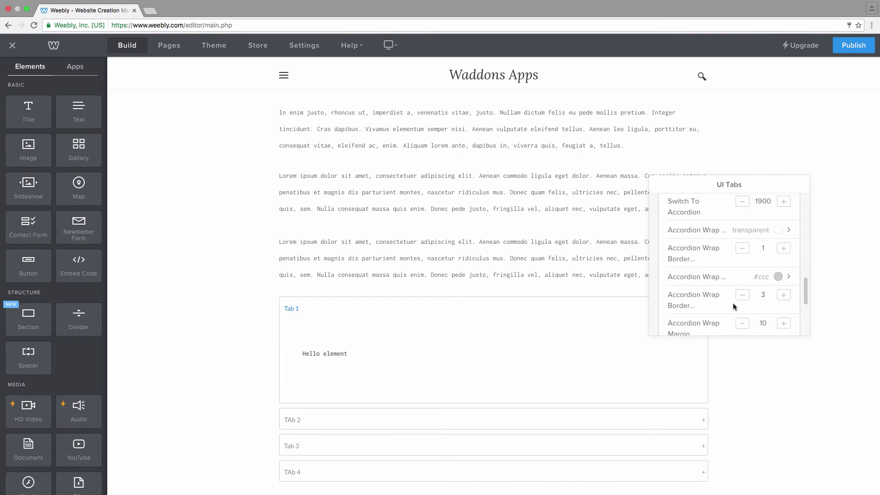
Step: Set the second Accordion Wrap Border value to 0
double_click(755, 291)
text(1)
key(BackSpace)
text(0)
Step: Set the Accordion Wrap Margin to 50
scroll(656, 291, down, 2)
scroll(657, 294, down, 1)
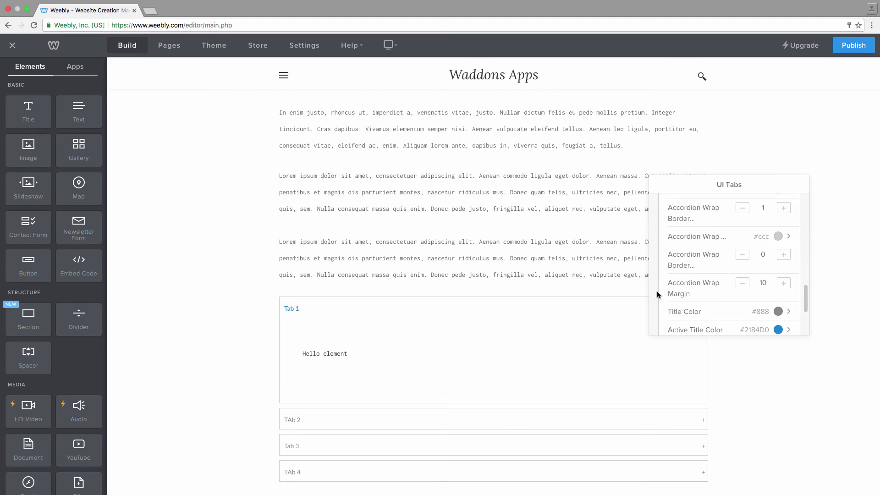
scroll(662, 295, down, 3)
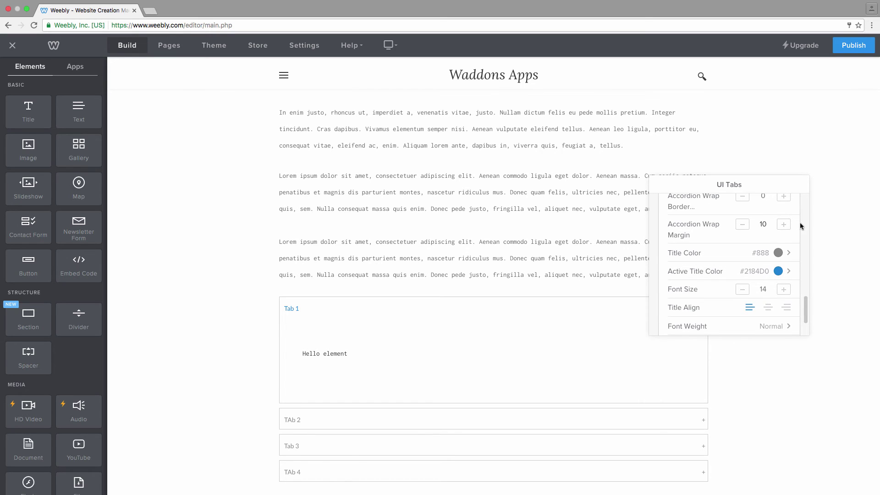
text(50)
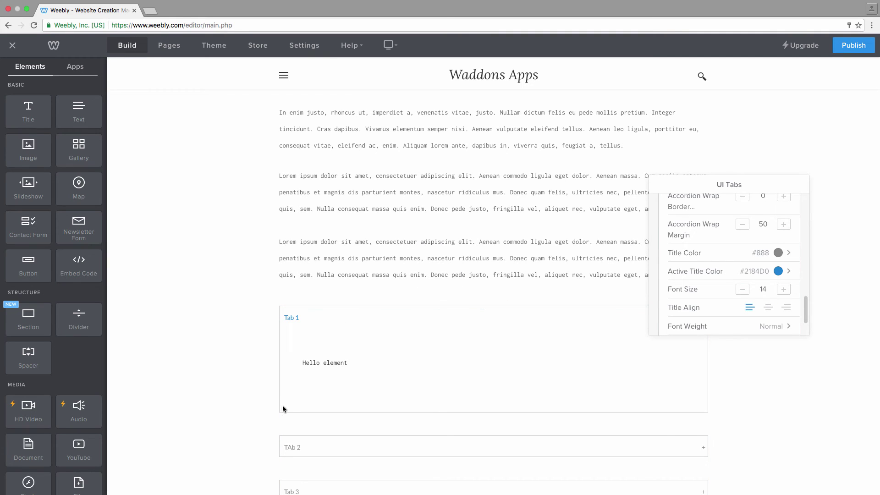
scroll(441, 414, down, 2)
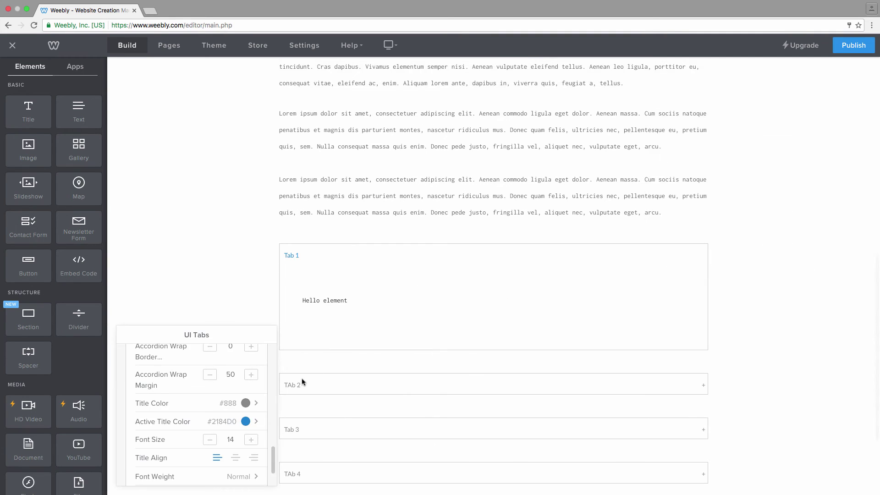
drag(234, 334, 715, 222)
click(239, 321)
click(660, 271)
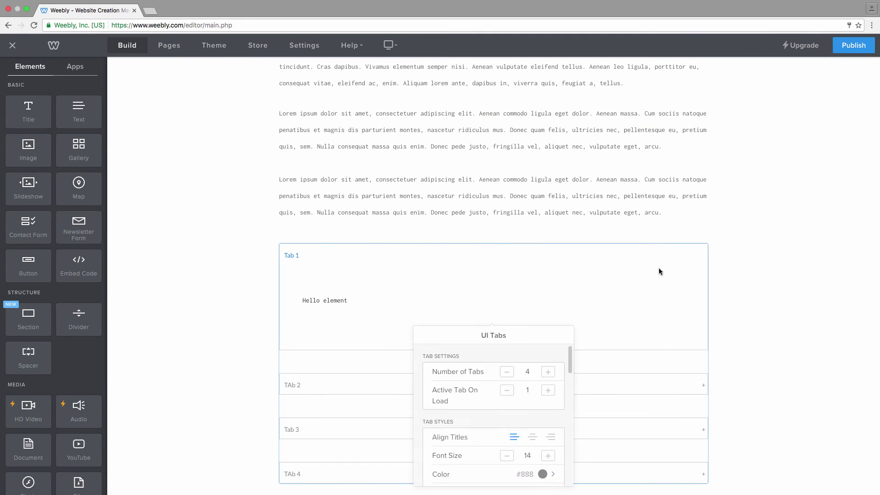
drag(538, 338, 733, 173)
scroll(715, 247, down, 3)
scroll(715, 247, down, 5)
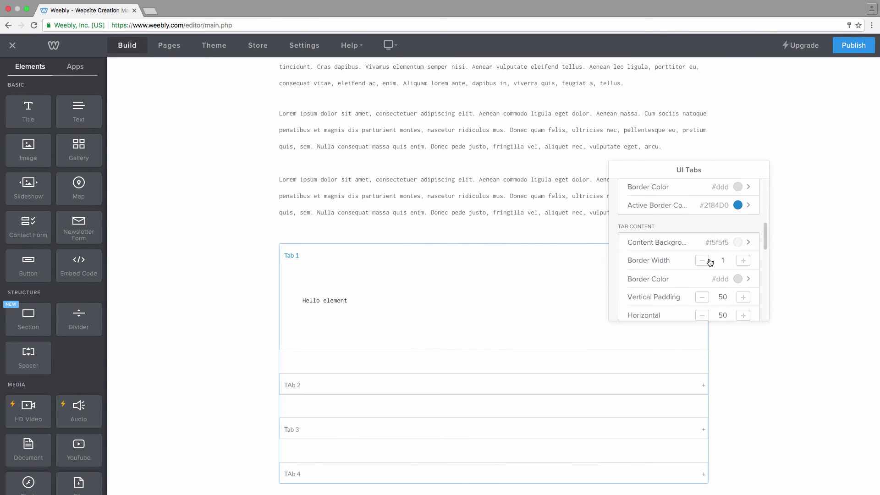
scroll(709, 262, down, 8)
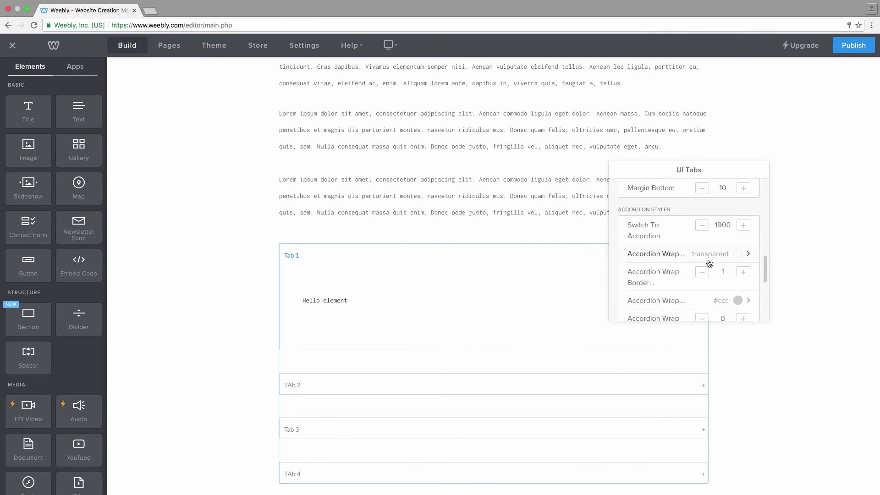
scroll(709, 263, down, 3)
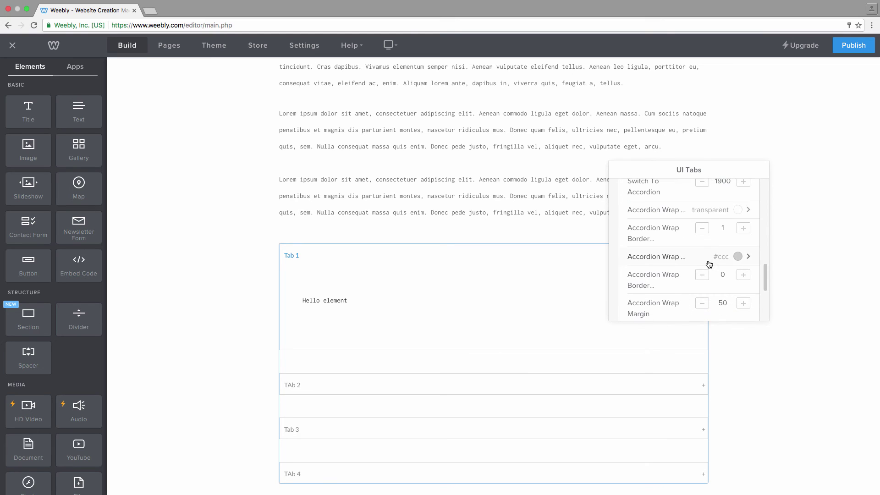
scroll(709, 265, down, 3)
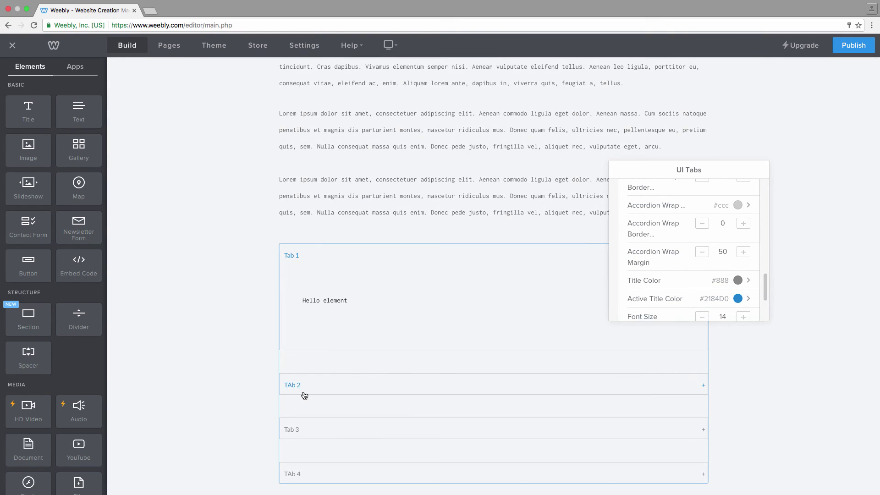
scroll(733, 260, down, 1)
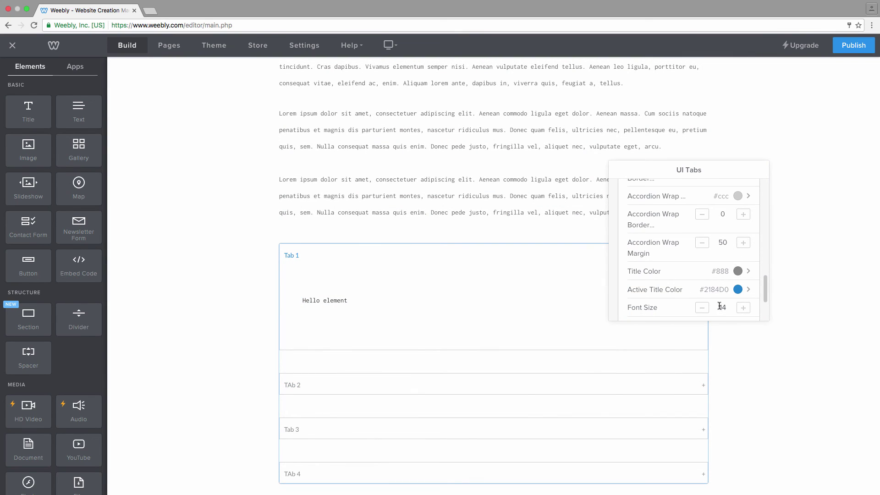
scroll(724, 284, down, 4)
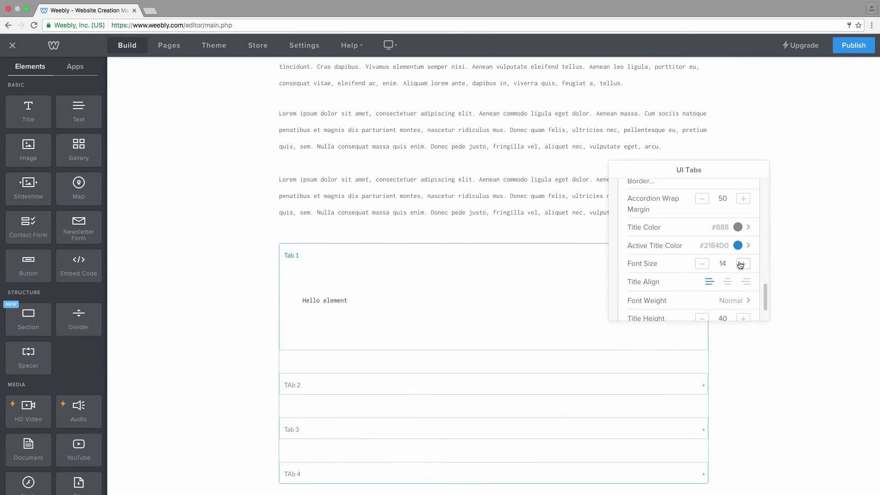
scroll(738, 264, down, 1)
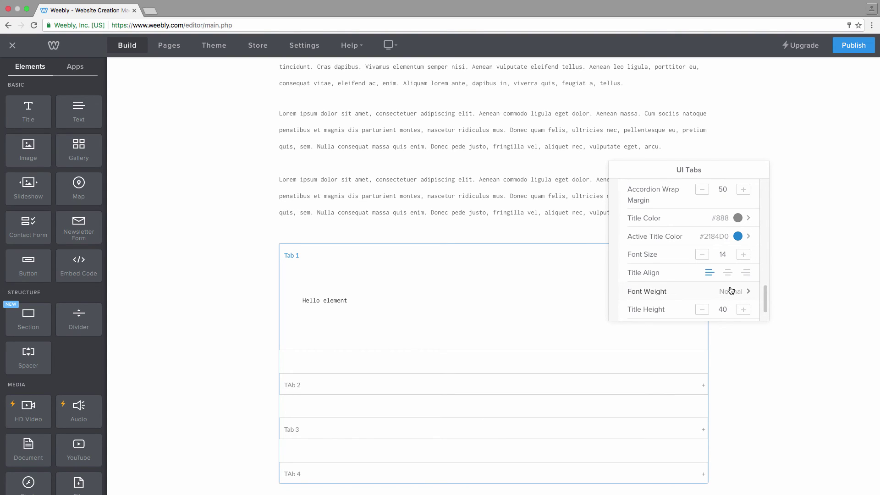
Step: Compare centre and right title alignment, then left-align the tab titles
click(728, 277)
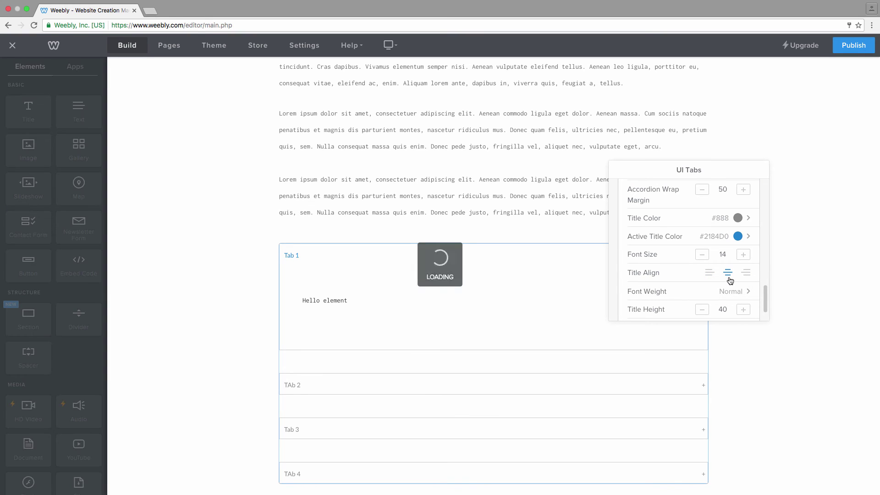
click(744, 276)
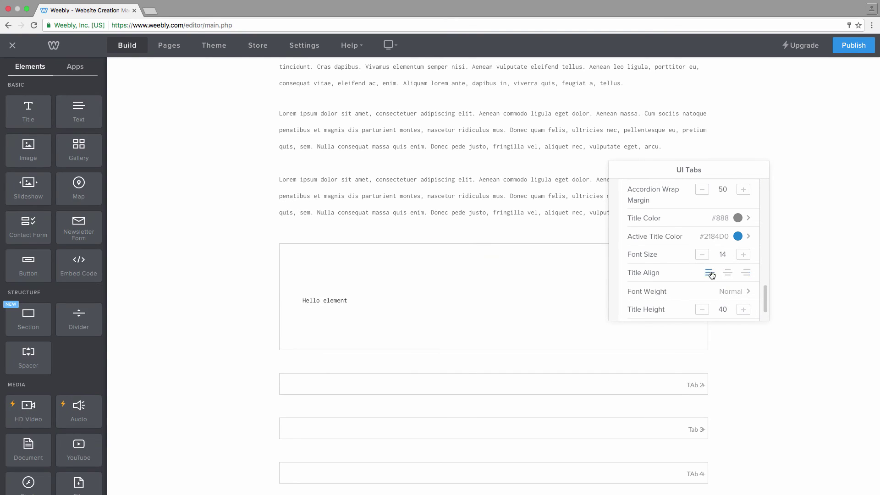
click(709, 273)
Step: Change Switch To Accordion from 1900 to 900 and close the tab settings
scroll(712, 273, down, 1)
scroll(711, 273, down, 1)
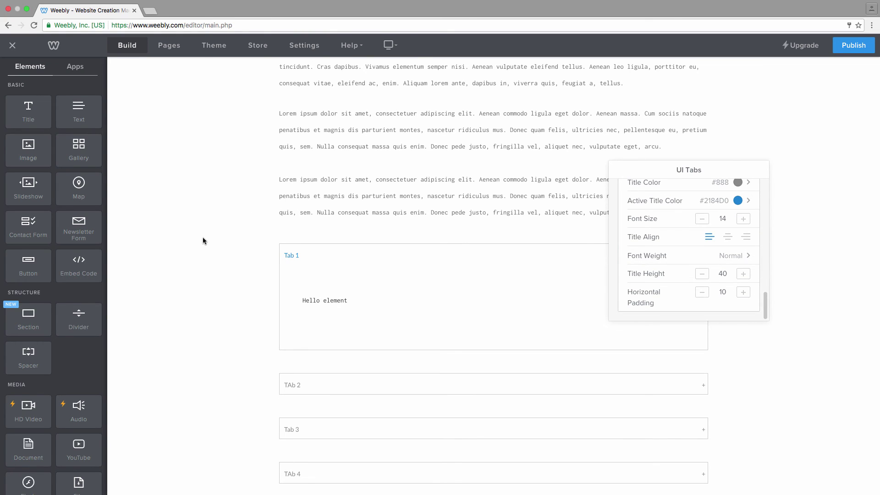
scroll(710, 238, up, 5)
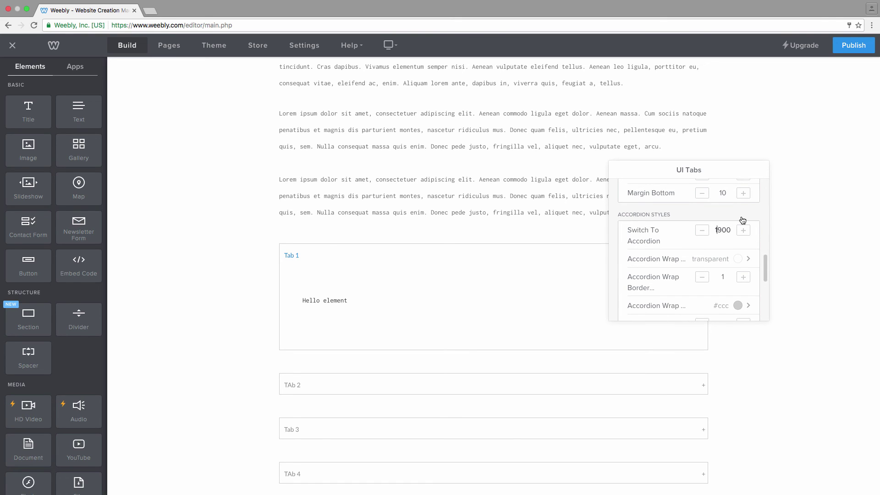
key(BackSpace)
click(796, 219)
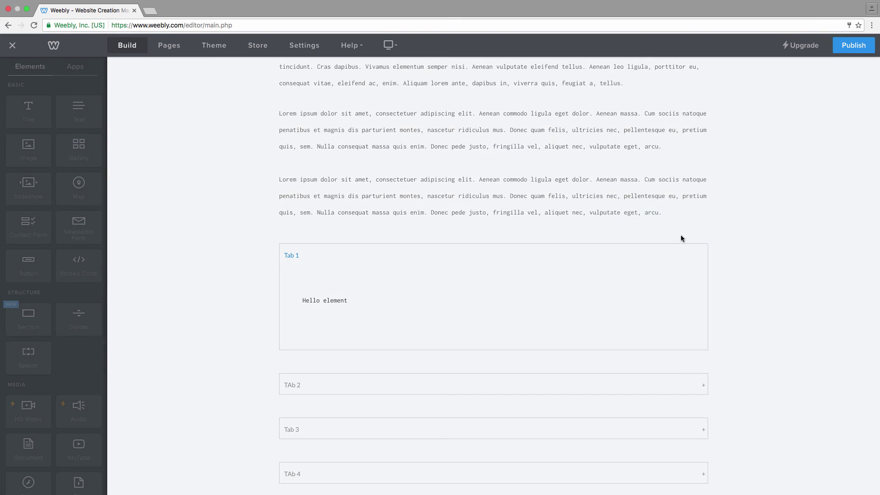
Step: Publish the site and go to the live ui-skrolltop page
click(852, 48)
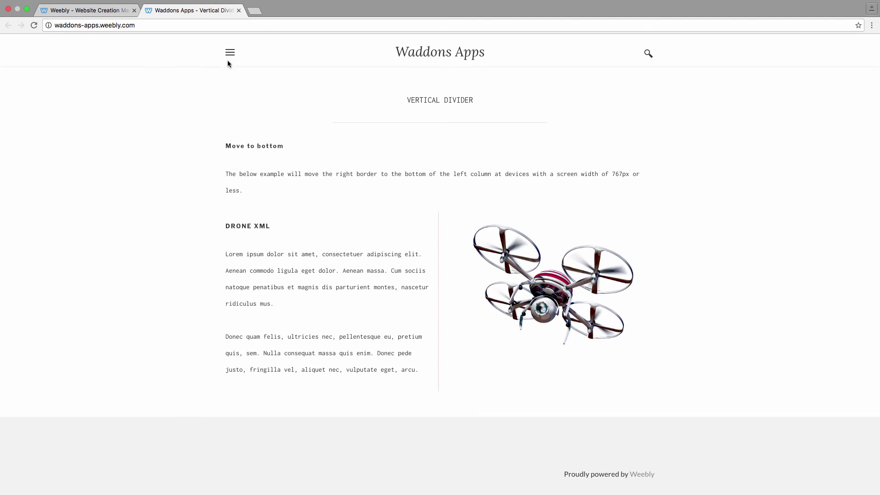
click(232, 55)
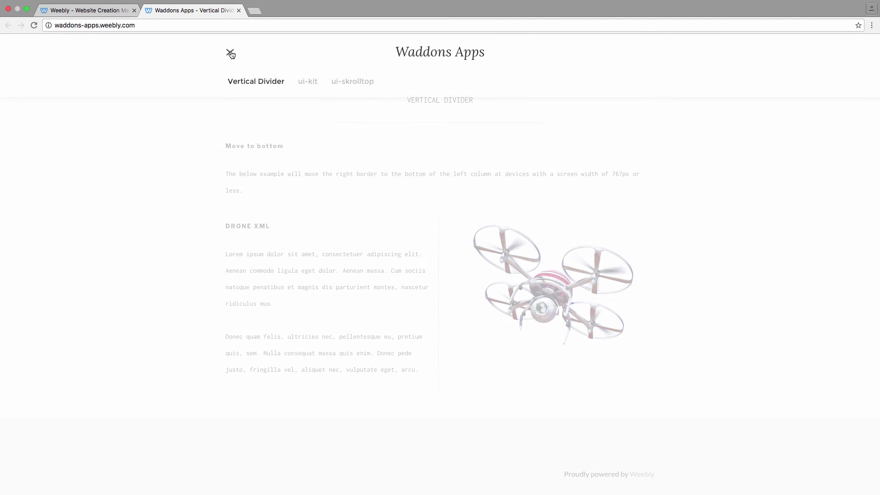
click(355, 81)
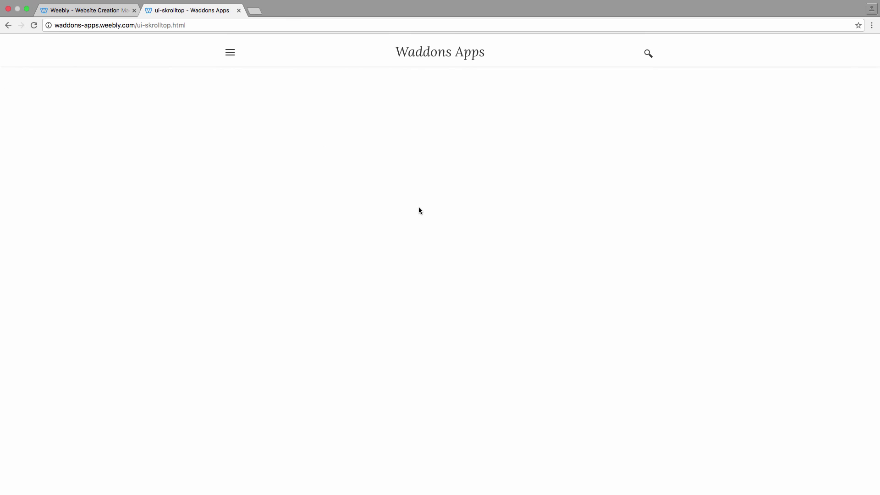
Step: Open the browser developer tools docked on the right side
key(super+alt+j)
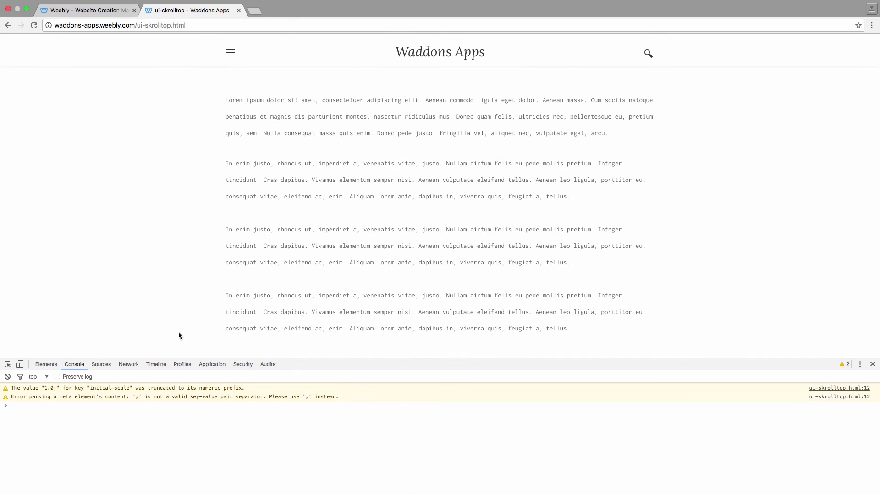
click(860, 364)
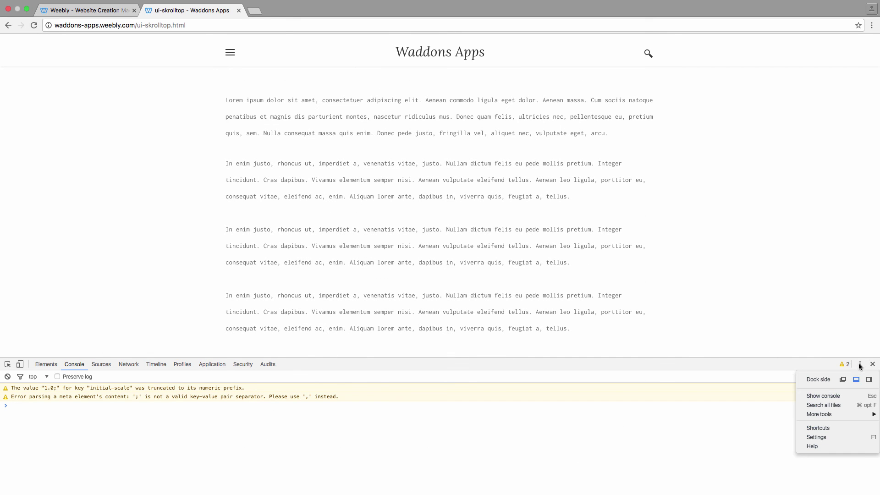
click(868, 379)
scroll(552, 220, down, 20)
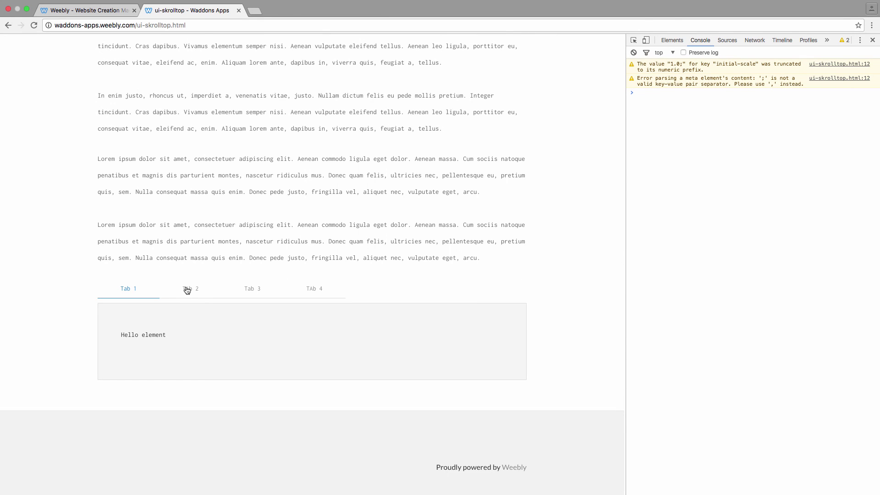
Step: Check the horizontal tabs by switching through Tabs 2, 3, 4 and back to Tab 1
click(186, 288)
click(254, 320)
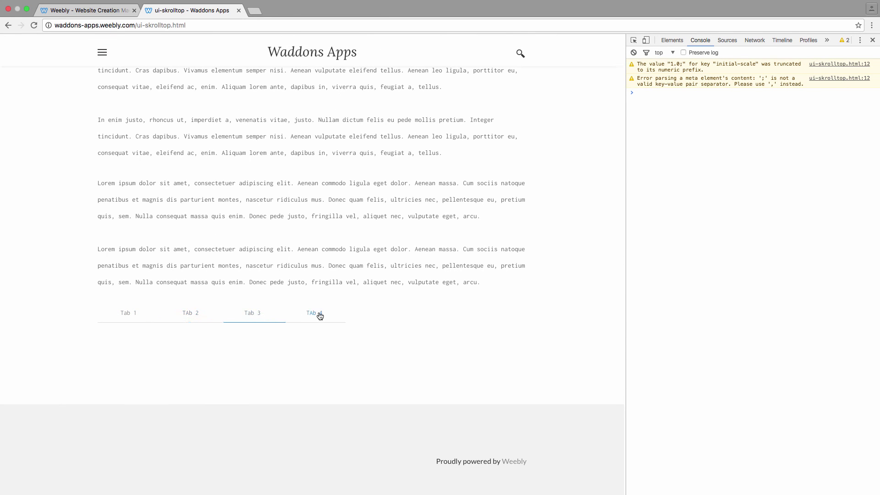
click(316, 314)
click(253, 316)
click(193, 316)
click(129, 316)
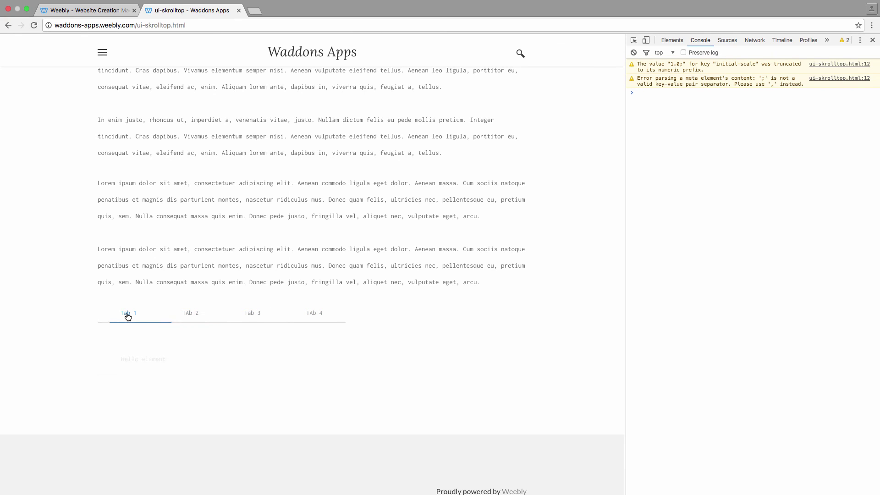
Step: Enable Chrome's responsive device mode and set the viewport width to 900 px
click(644, 40)
drag(409, 275, 573, 275)
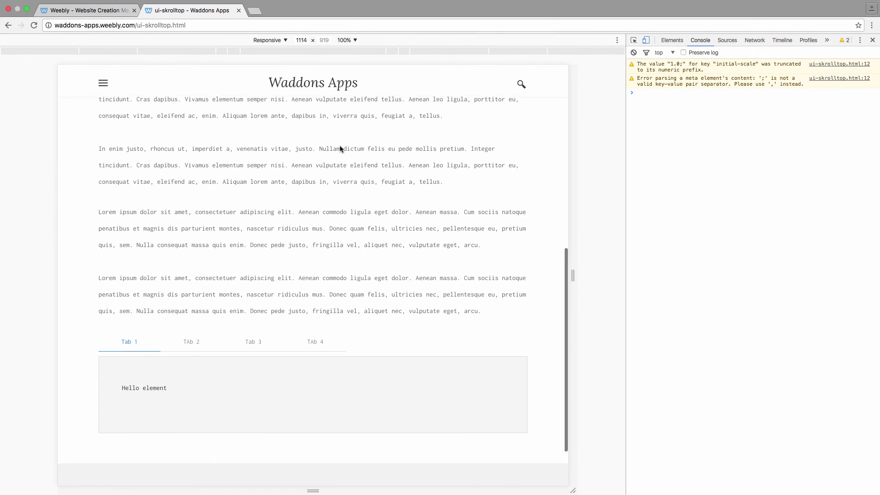
scroll(341, 151, down, 3)
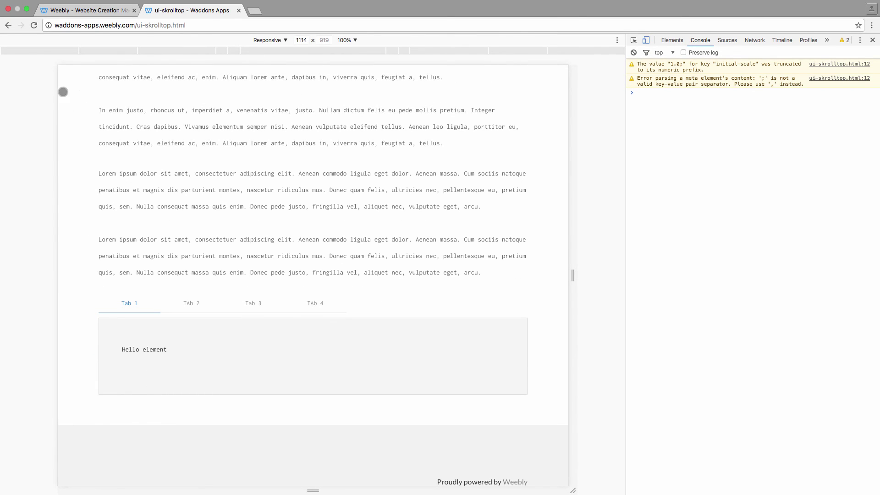
scroll(412, 284, down, 2)
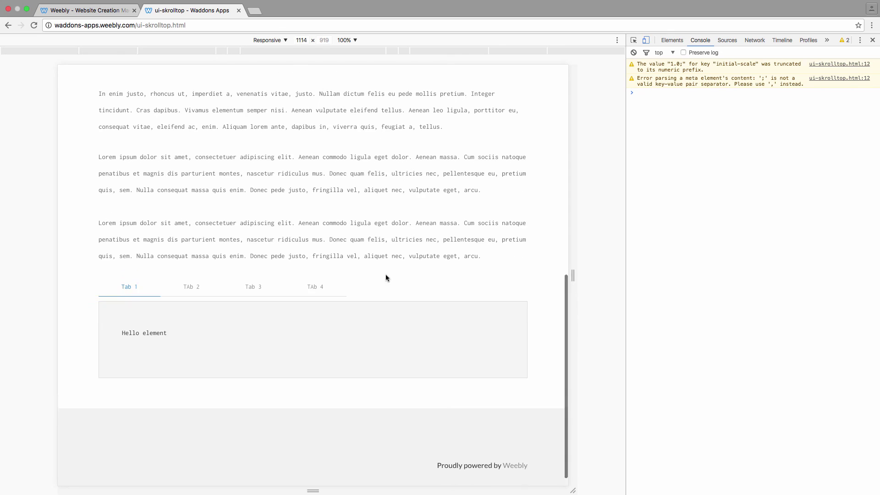
scroll(358, 239, up, 2)
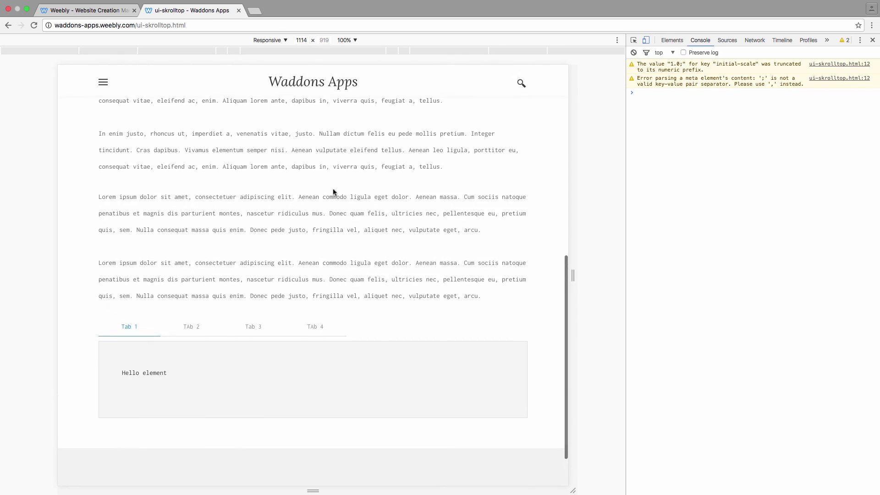
double_click(303, 40)
key(Return)
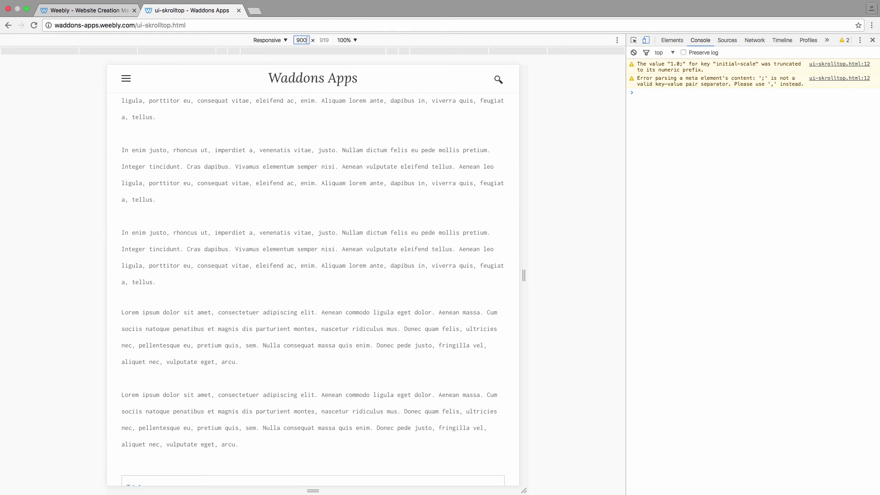
scroll(256, 328, down, 5)
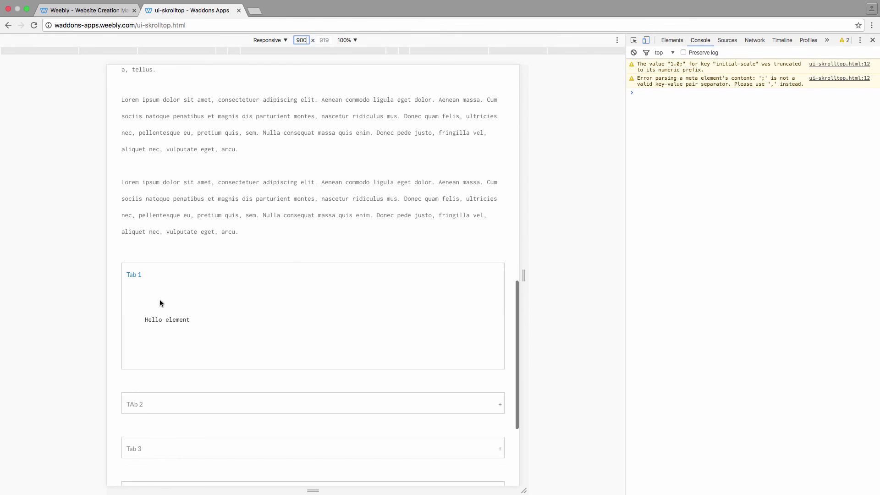
Step: Expand accordion panels Tab 2, Tab 3, then Tab 1
click(140, 405)
click(153, 413)
click(143, 275)
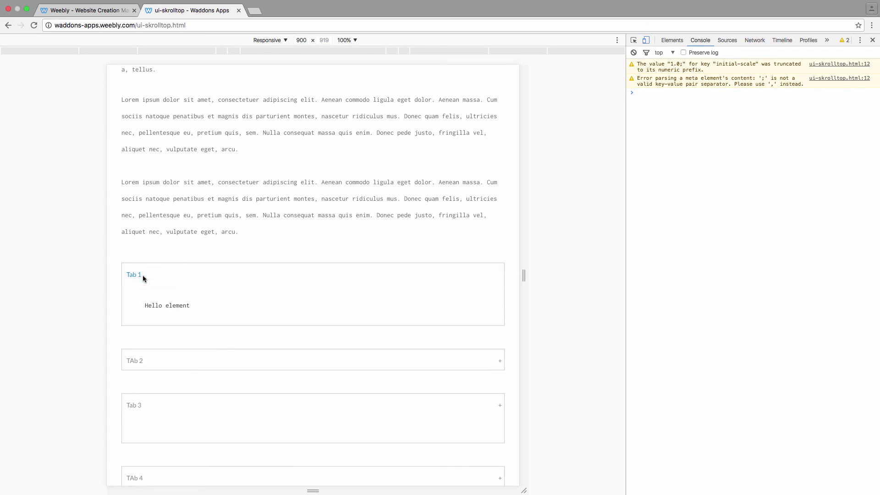
Step: Compare widths 901 and 900 px, leaving it at 900 with Tab 2 expanded
click(302, 40)
key(Up)
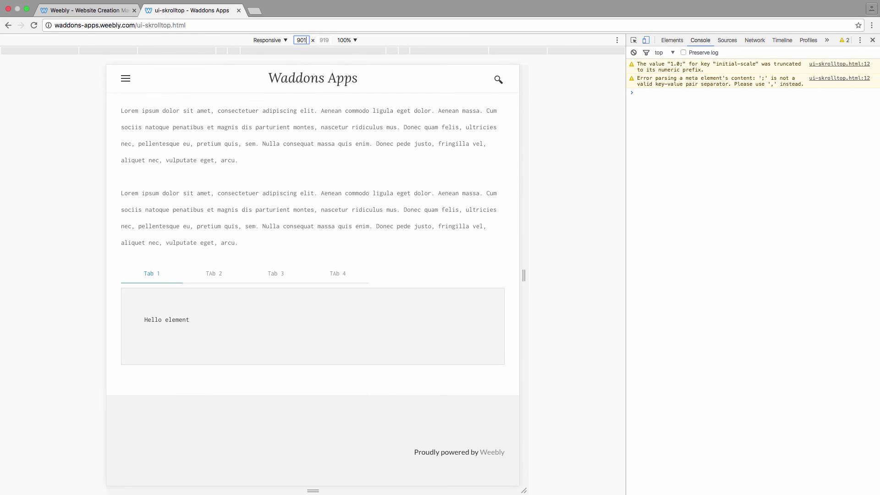
key(Down)
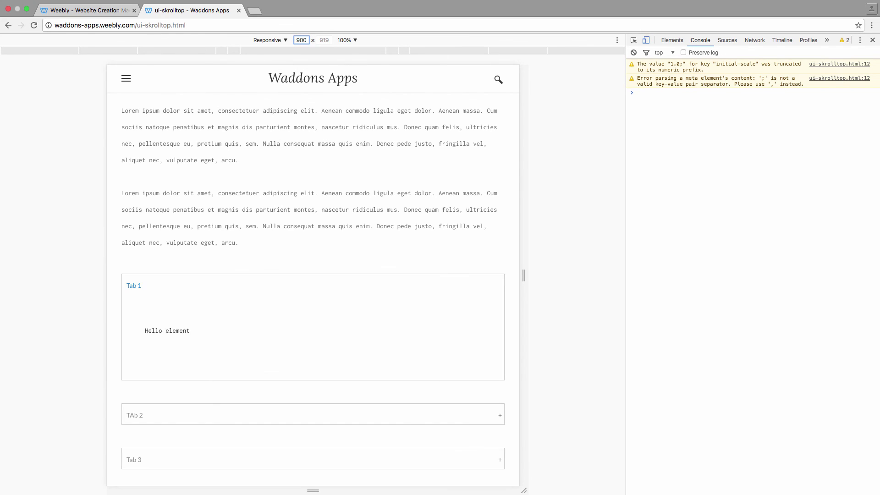
click(131, 415)
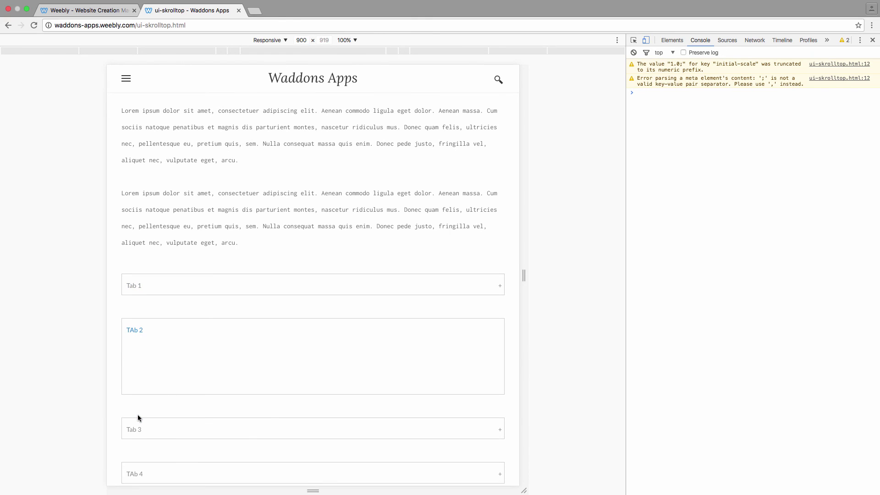